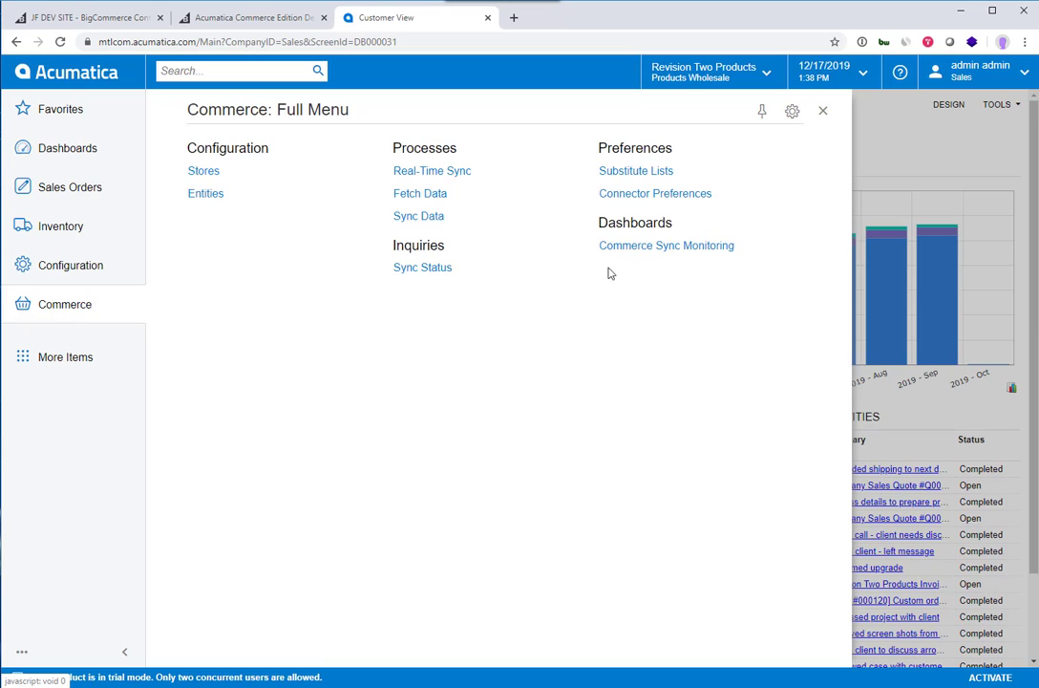
Open the Commerce Stores form and examine the BigCommerce connector and store name in the connection settings
click(227, 172)
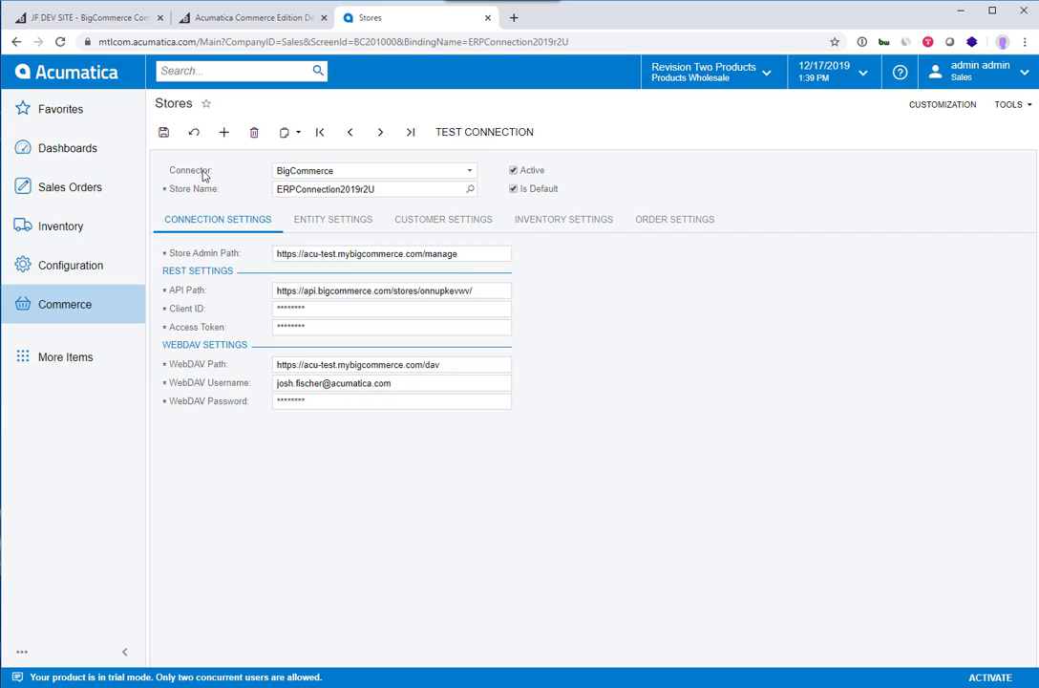
click(318, 176)
click(306, 186)
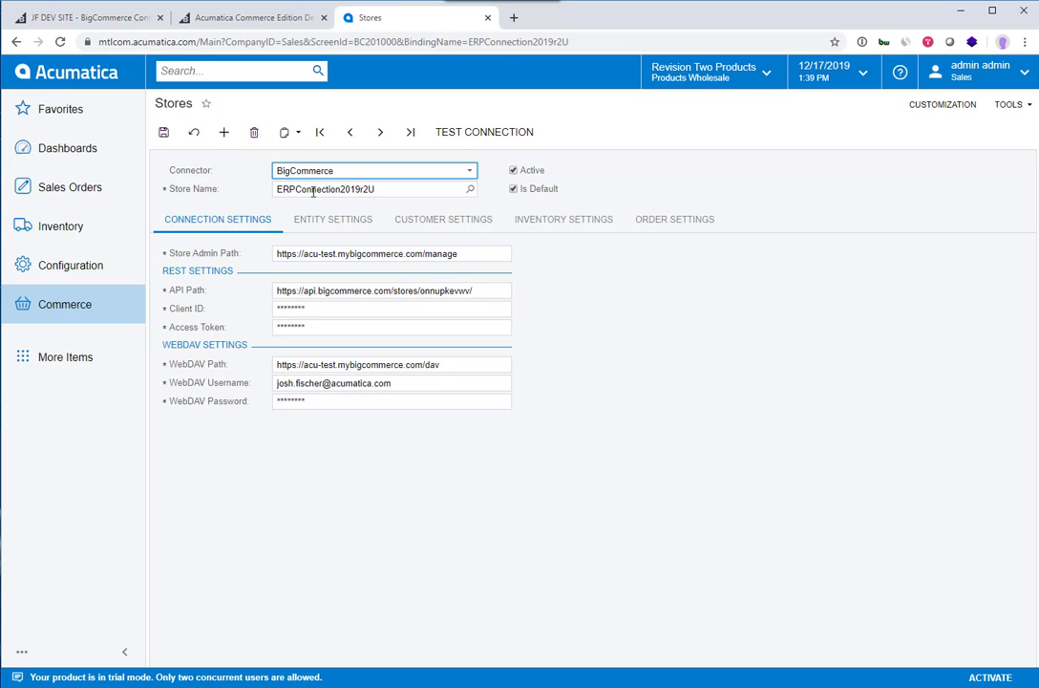
click(387, 188)
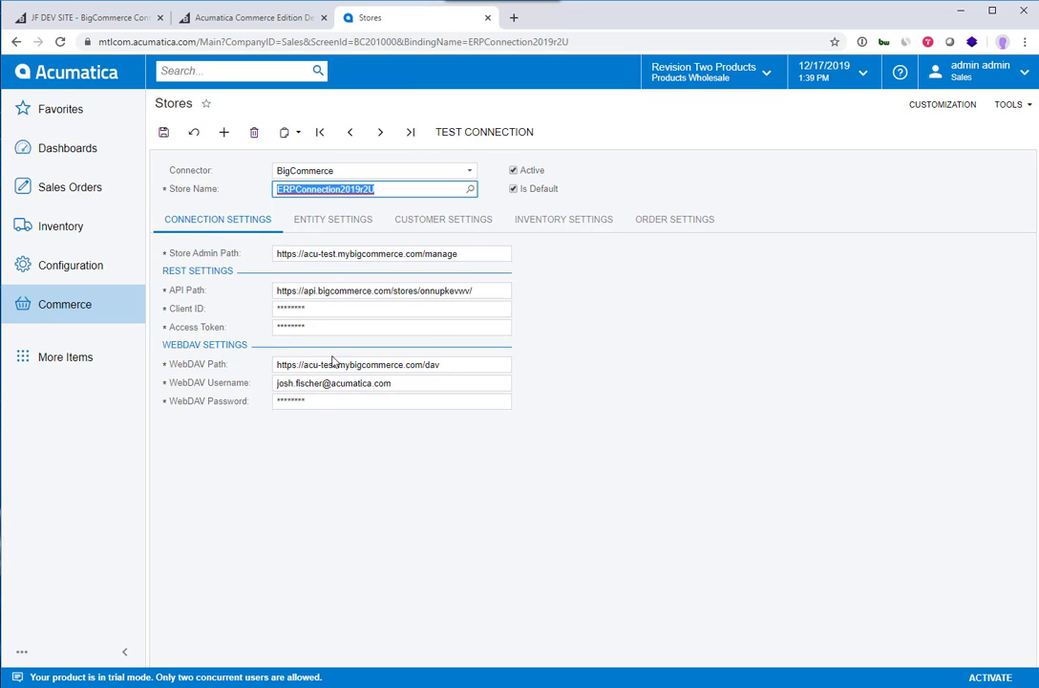
Switch to the BigCommerce control panel and view the store API accounts under the advanced settings
click(90, 19)
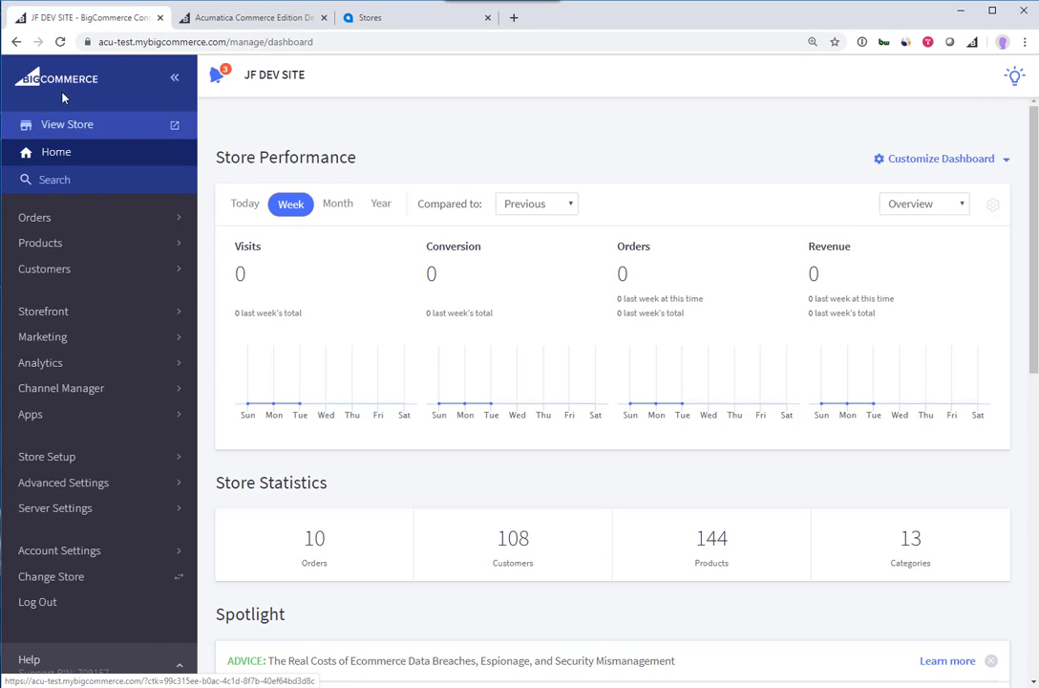
click(83, 485)
click(81, 550)
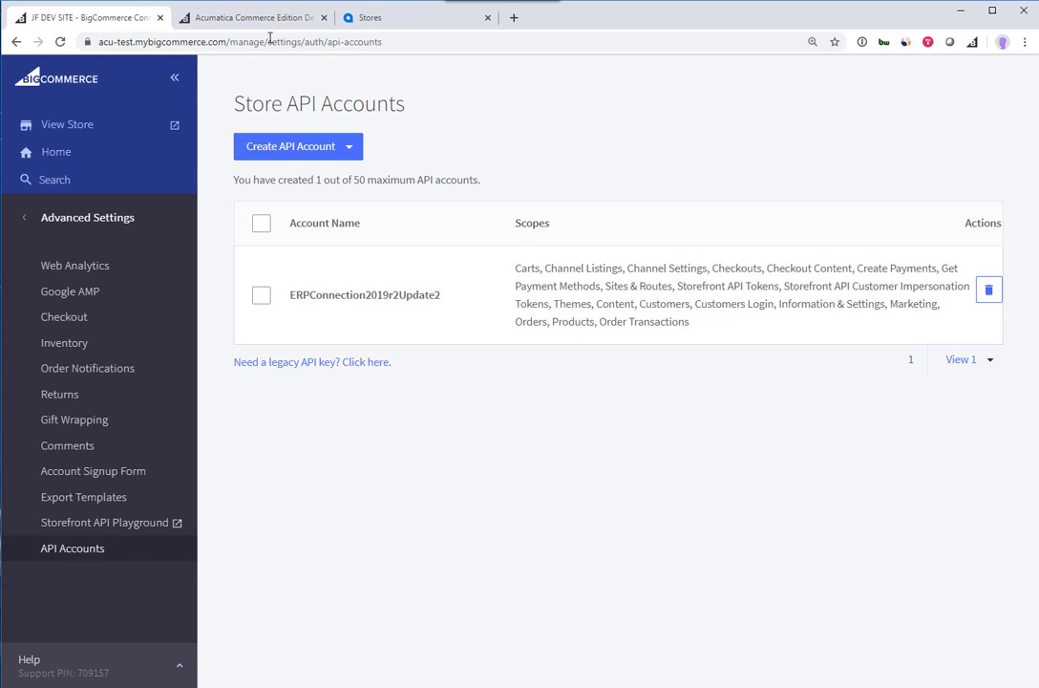
Switch back to the Acumatica Stores form and test the store connection
click(386, 33)
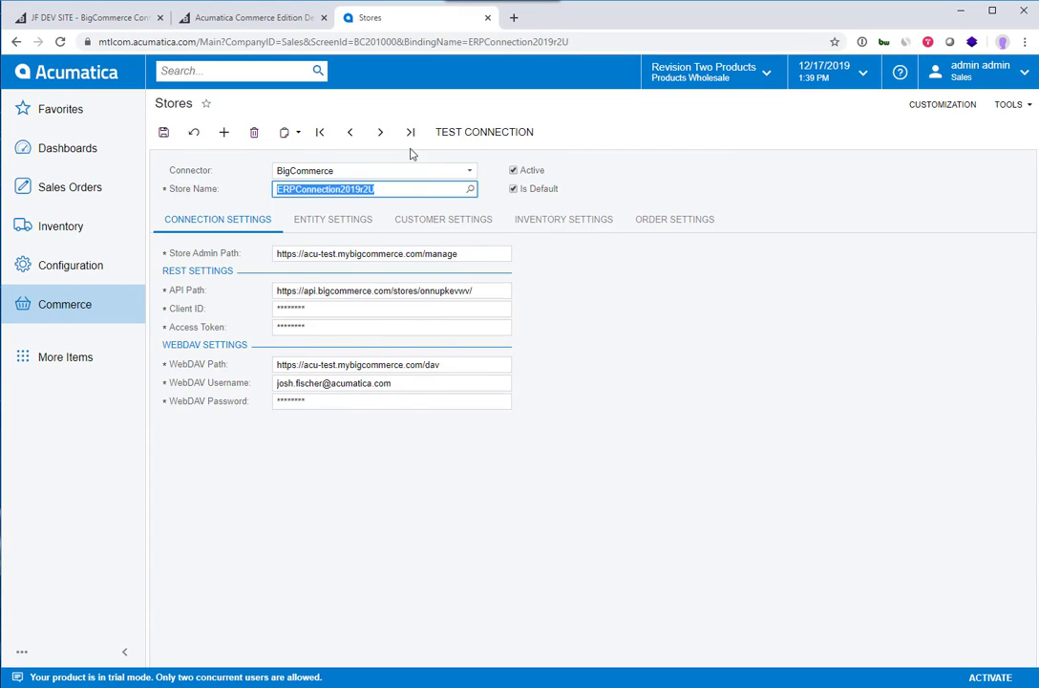
click(456, 137)
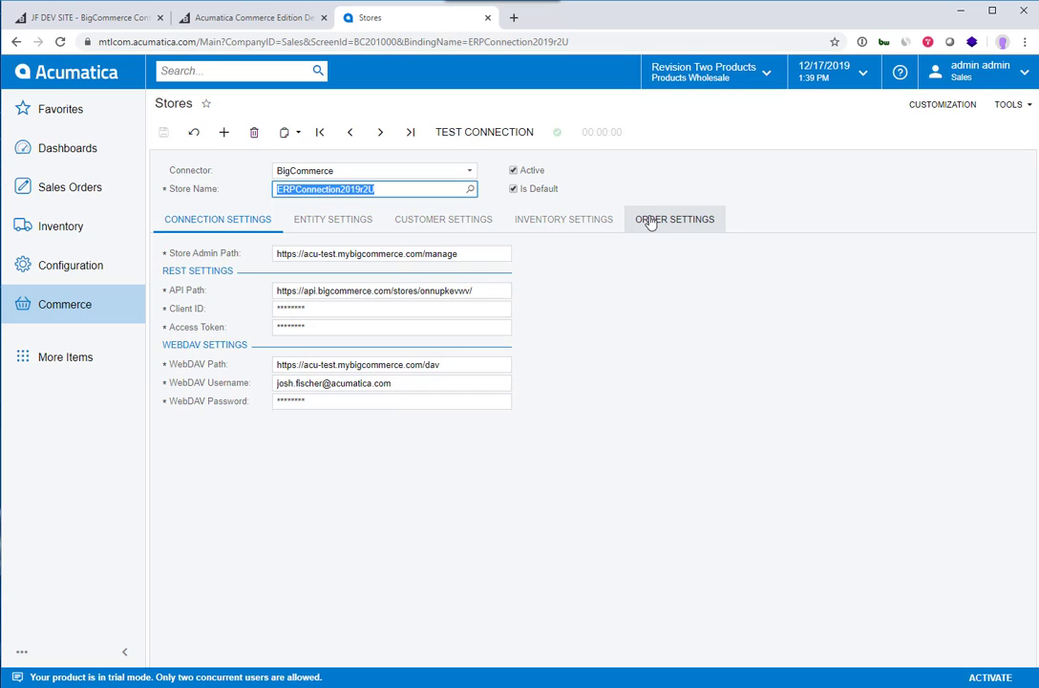
Open the store's entity settings, deactivate the Non-Stock Item entity and reactivate it
click(352, 220)
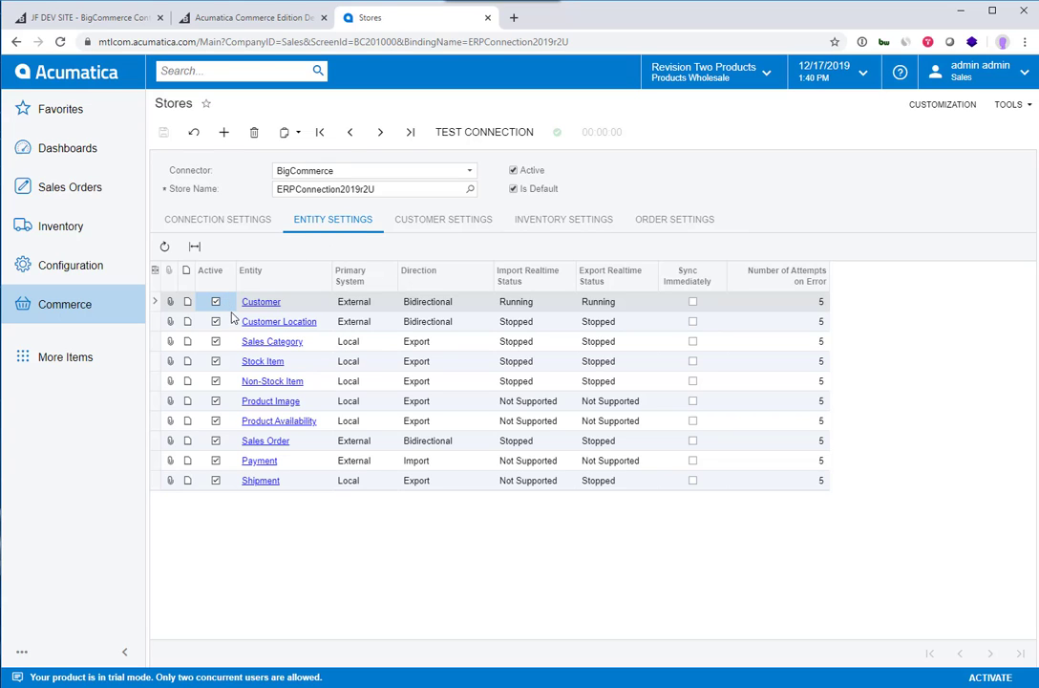
click(216, 382)
click(216, 381)
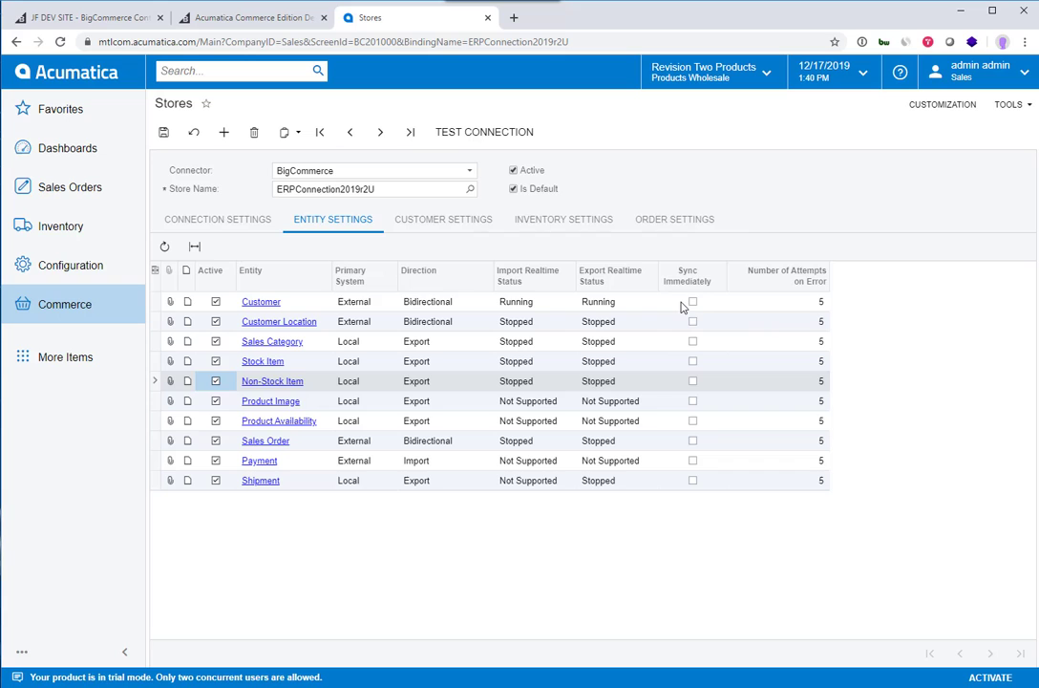
Try enabling immediate sync for the Customer and Customer Location entities, and turn it back off for both
click(693, 301)
click(693, 322)
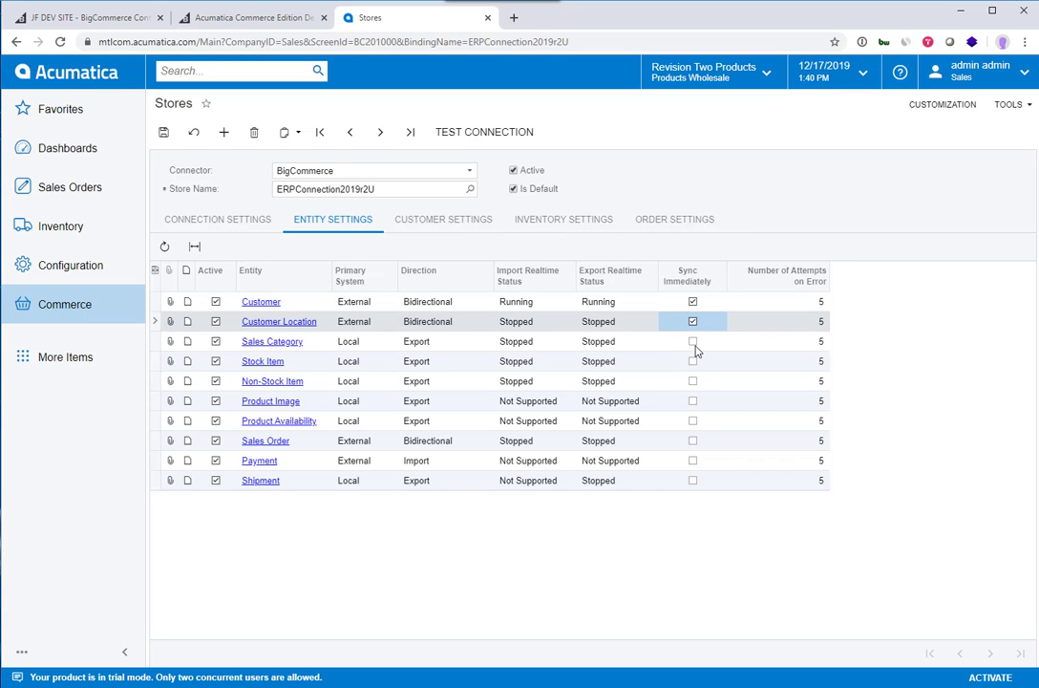
click(695, 348)
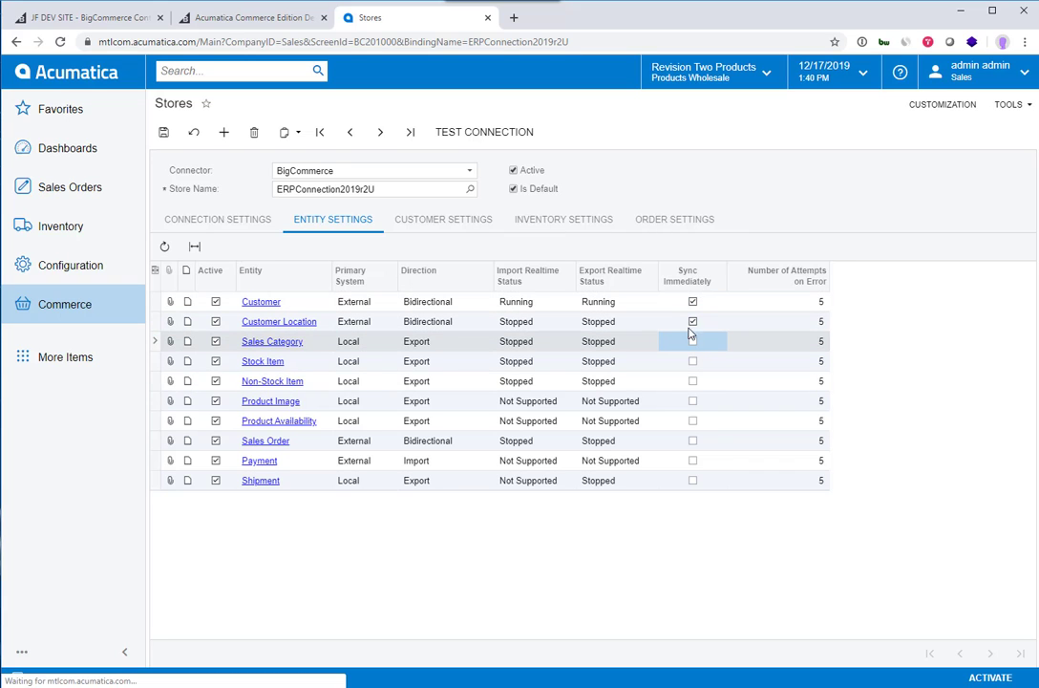
click(694, 323)
click(694, 302)
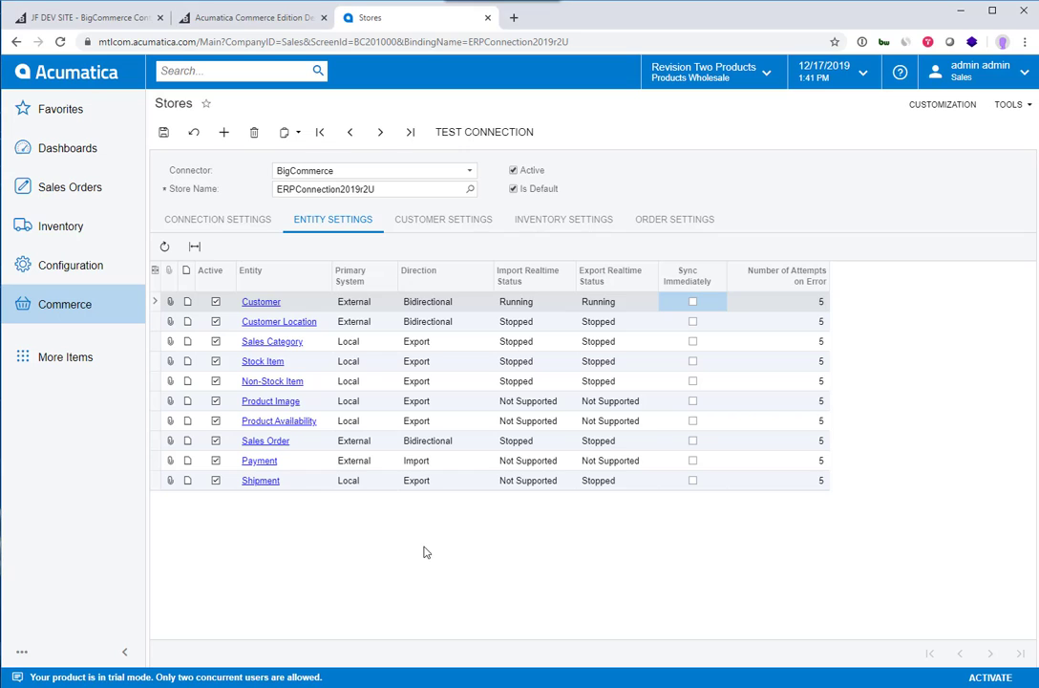
Review the store's customer settings and the category choices for stock items in the inventory settings
click(431, 220)
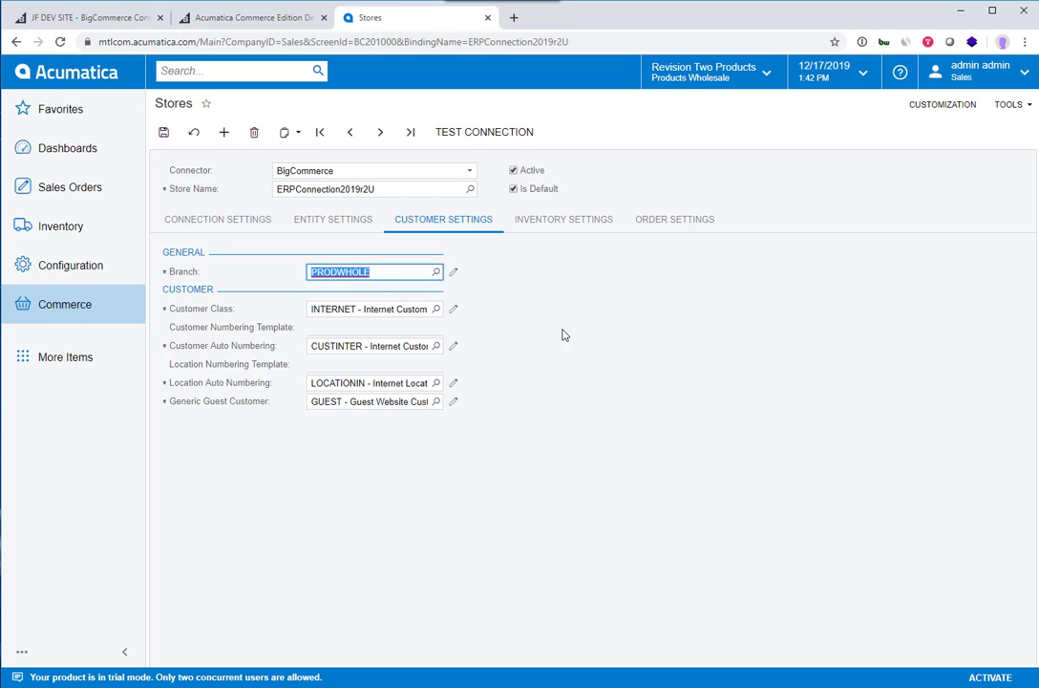
click(565, 220)
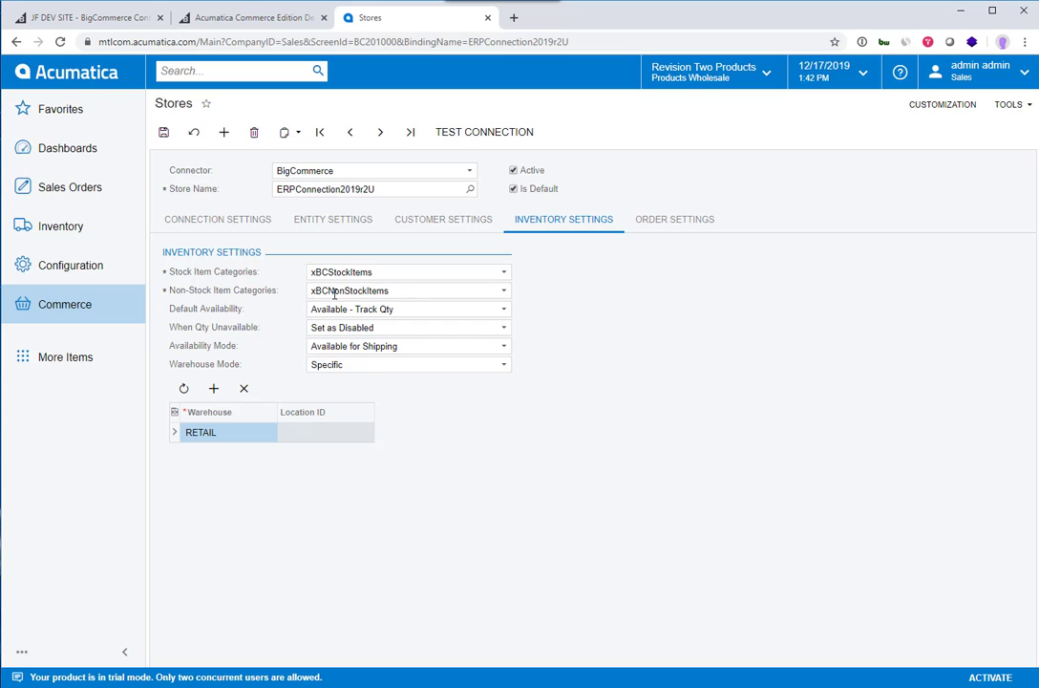
click(505, 273)
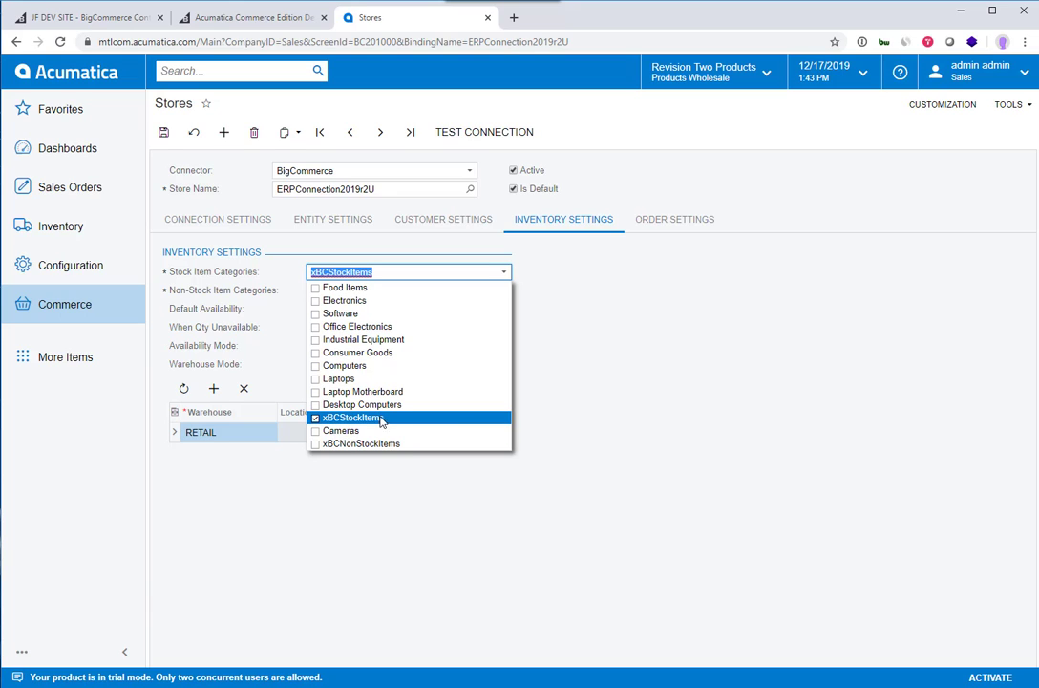
click(600, 403)
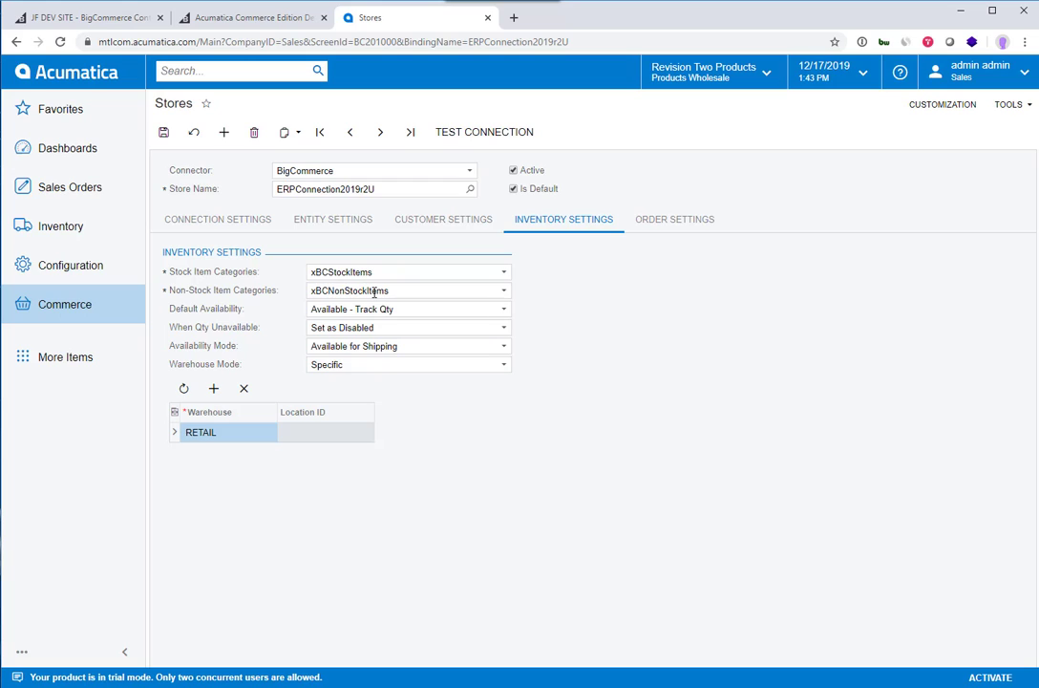
Examine the available choices for default availability, unavailable quantity handling and availability mode in the inventory settings
click(504, 311)
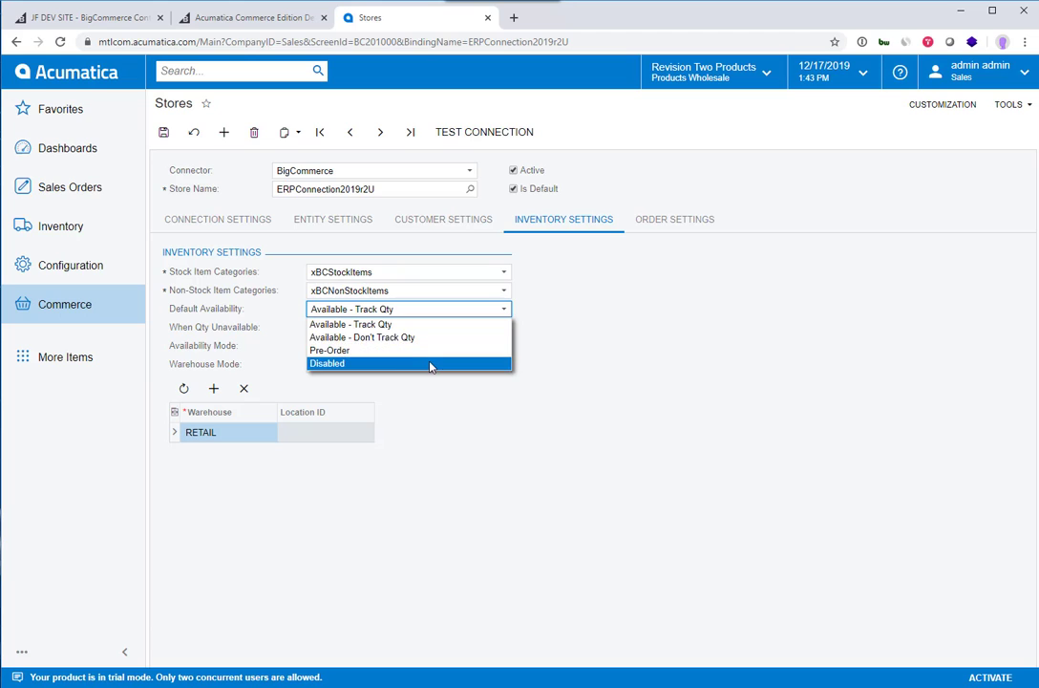
click(581, 361)
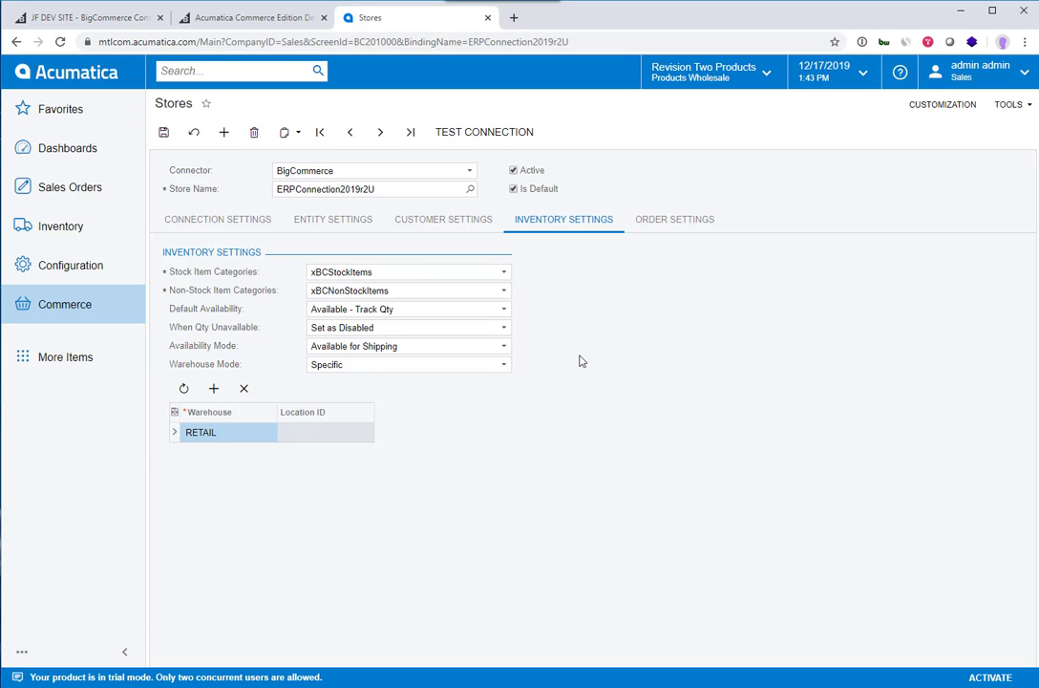
click(486, 313)
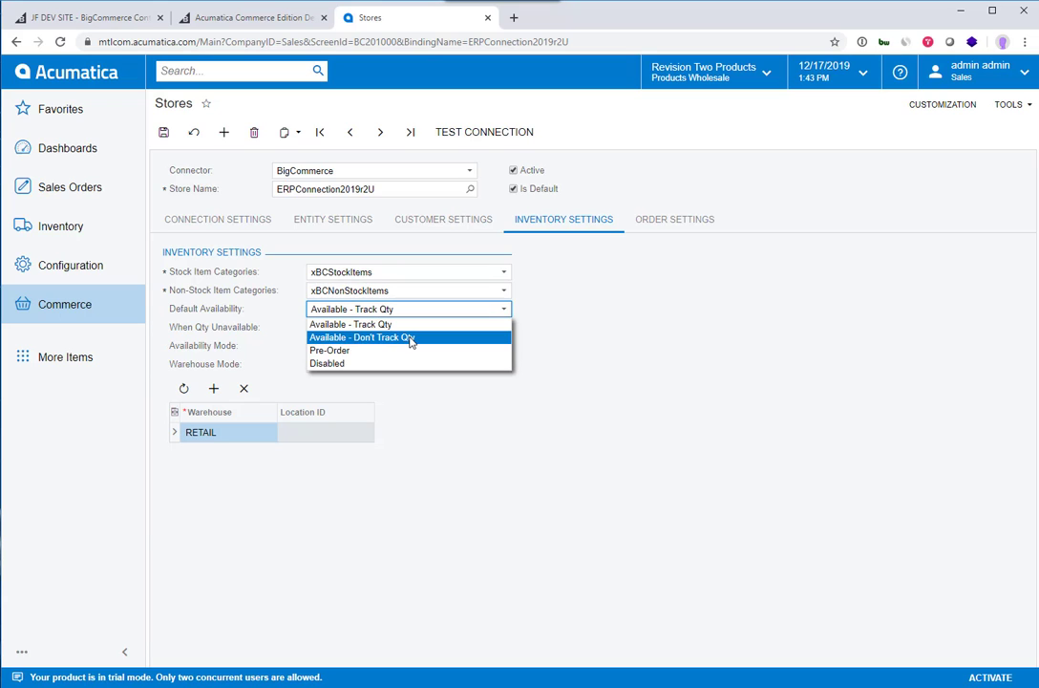
click(584, 359)
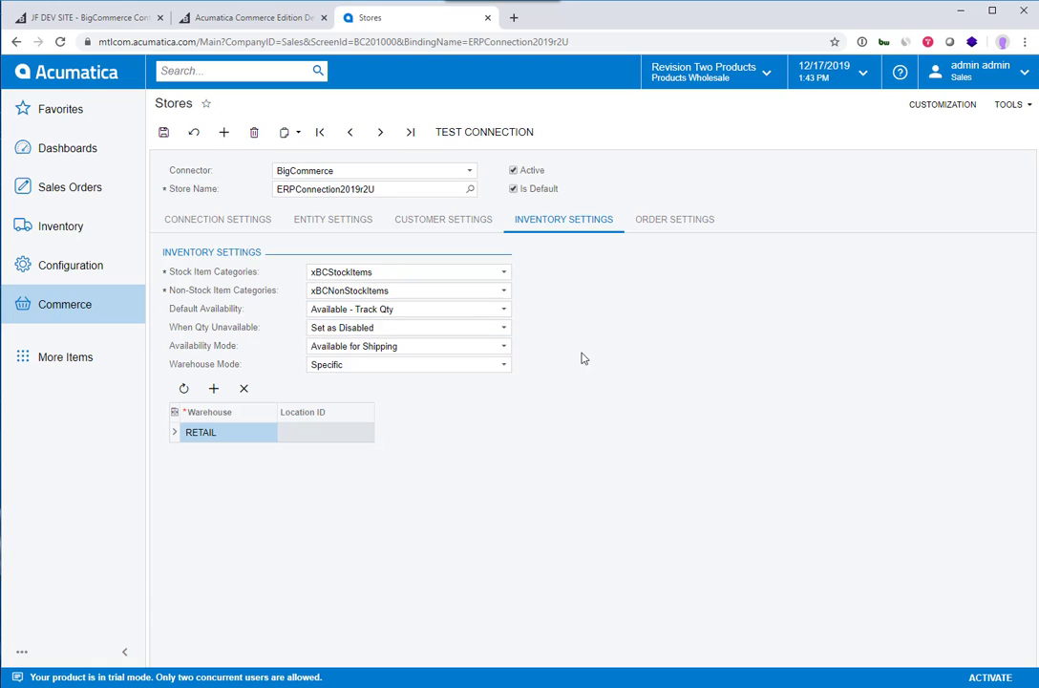
click(401, 334)
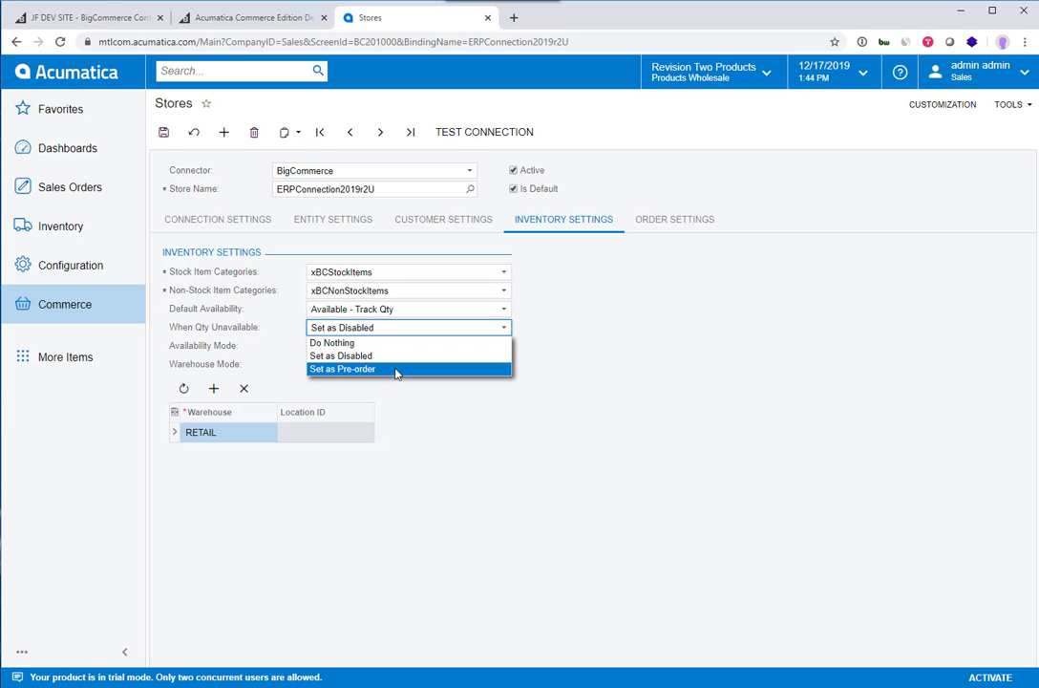
click(527, 360)
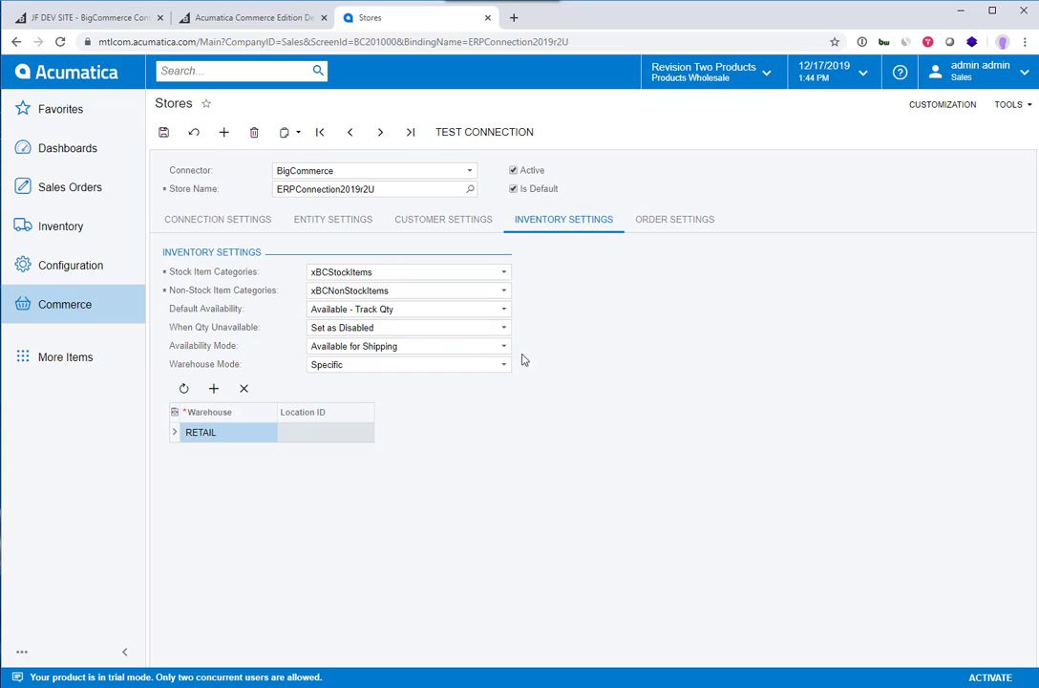
click(427, 352)
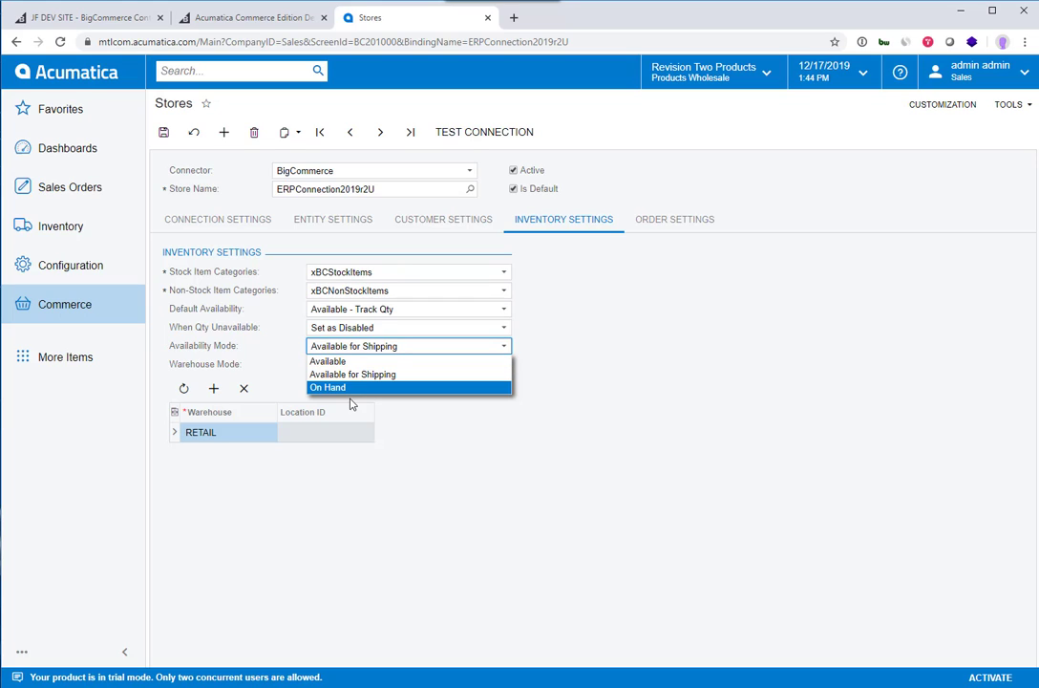
click(573, 402)
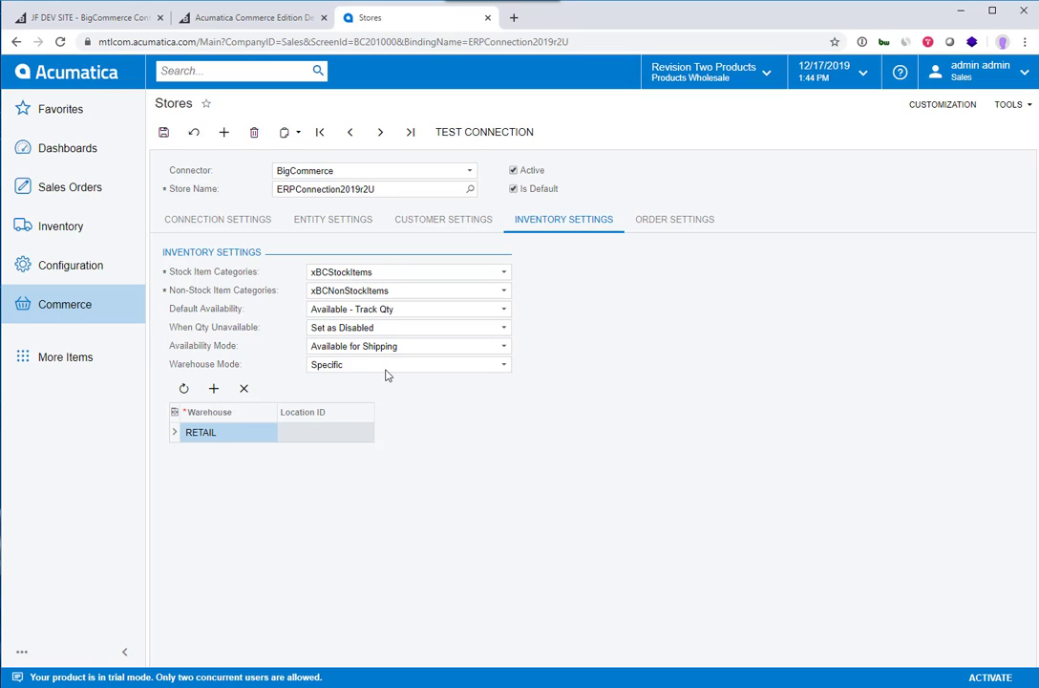
Set the warehouse mode to Specific and add the SMWARE warehouse to the store's warehouse list
click(390, 370)
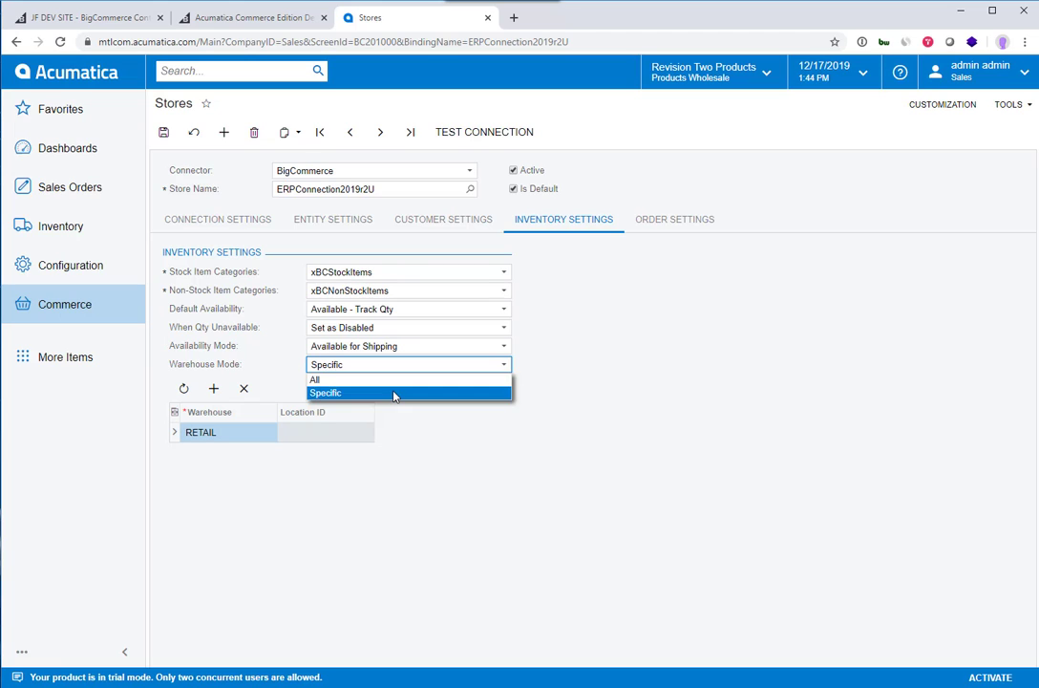
click(394, 394)
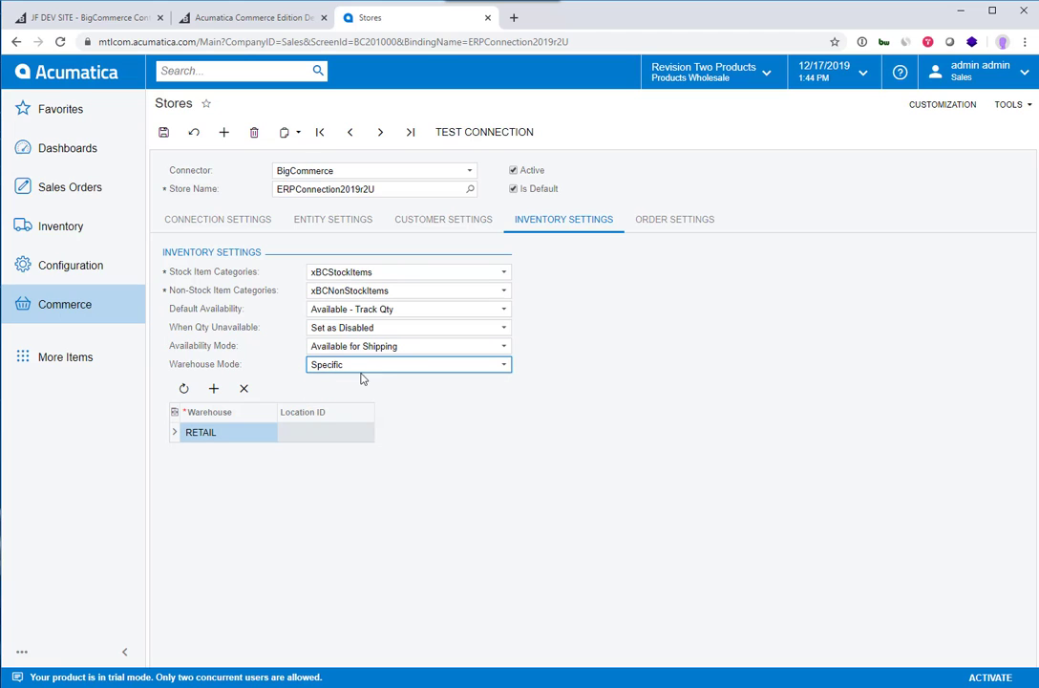
click(213, 388)
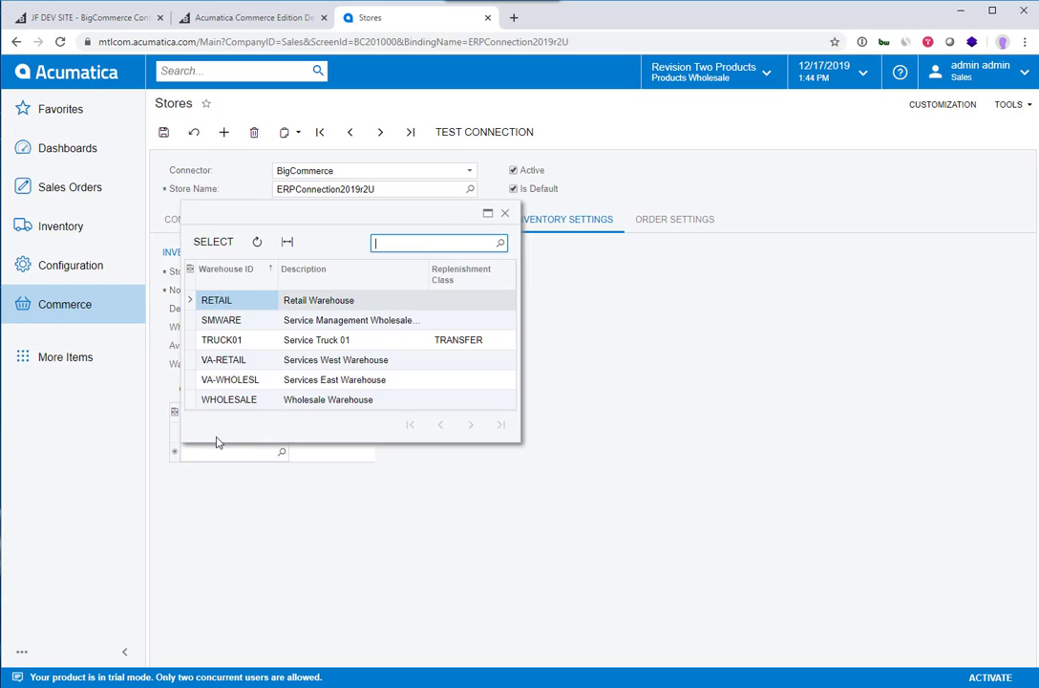
drag(323, 223, 673, 275)
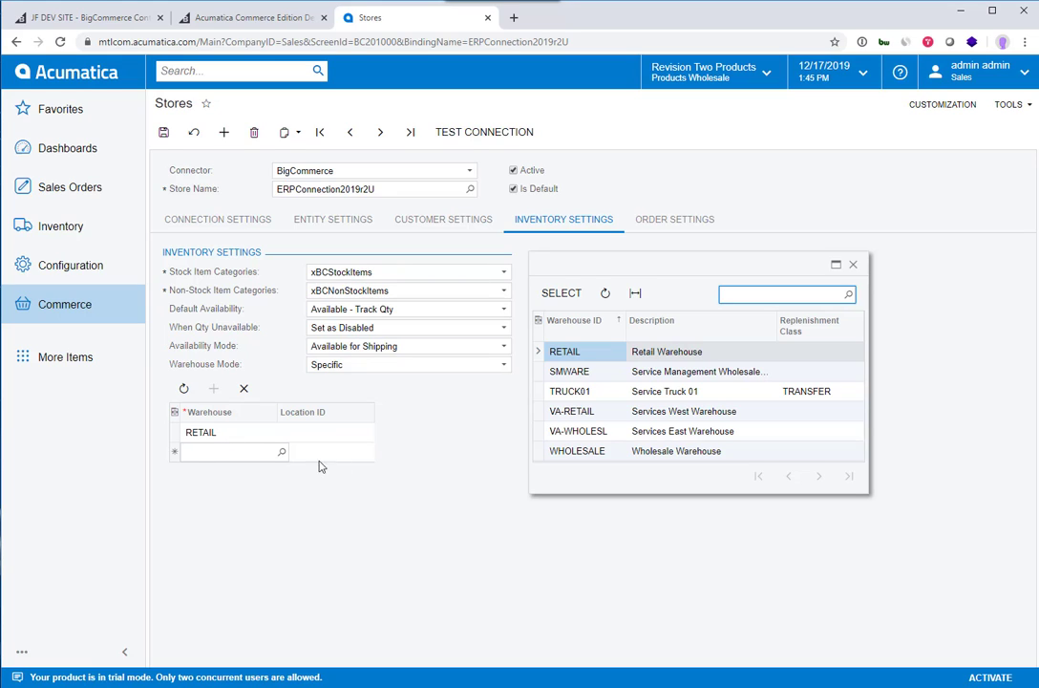
click(586, 372)
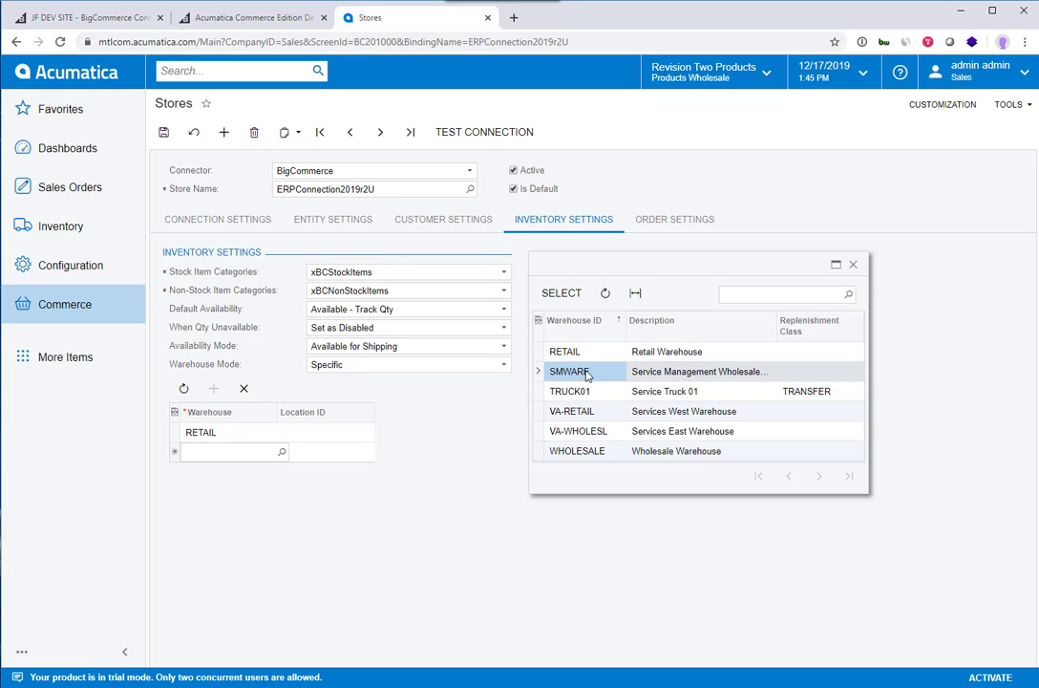
click(561, 294)
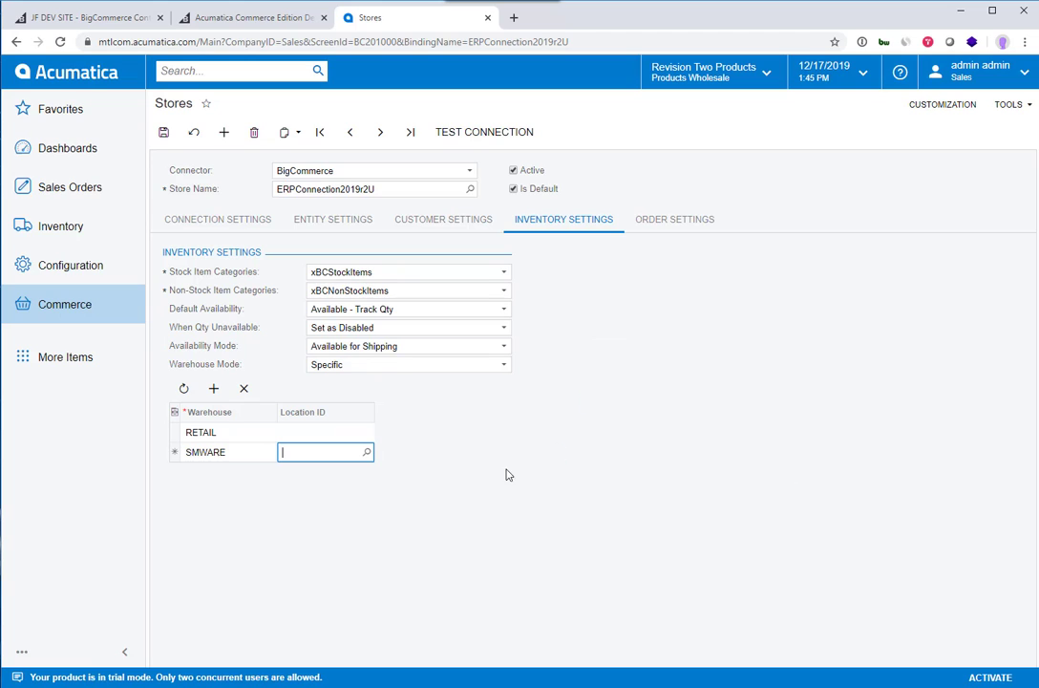
Examine the location choices for the SMWARE and RETAIL warehouses without assigning a location to either
click(365, 452)
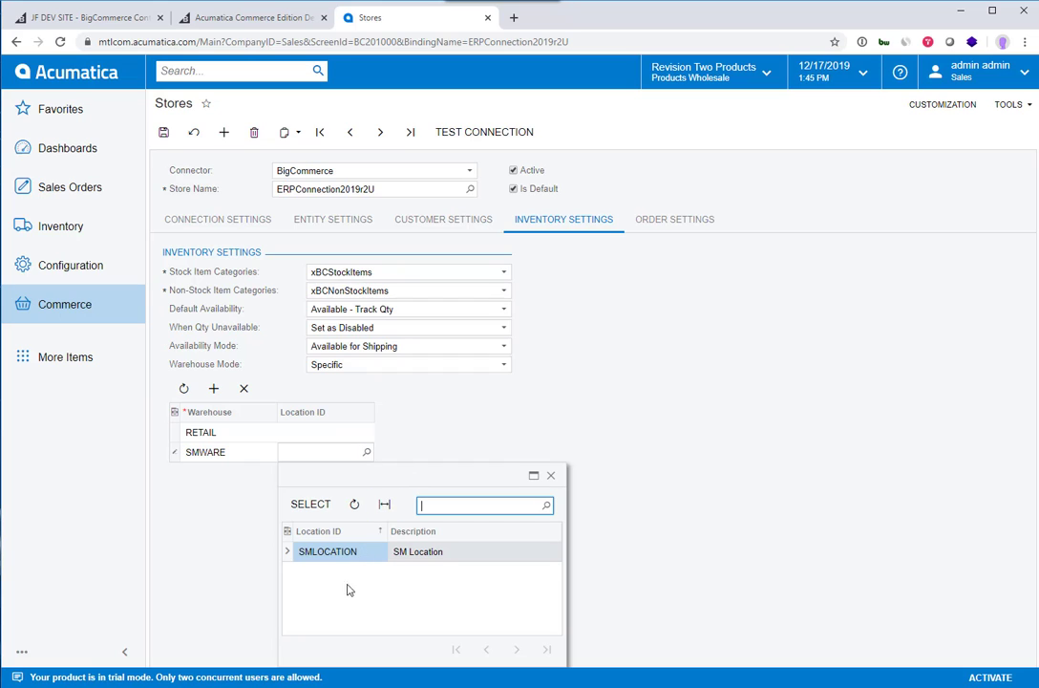
click(551, 475)
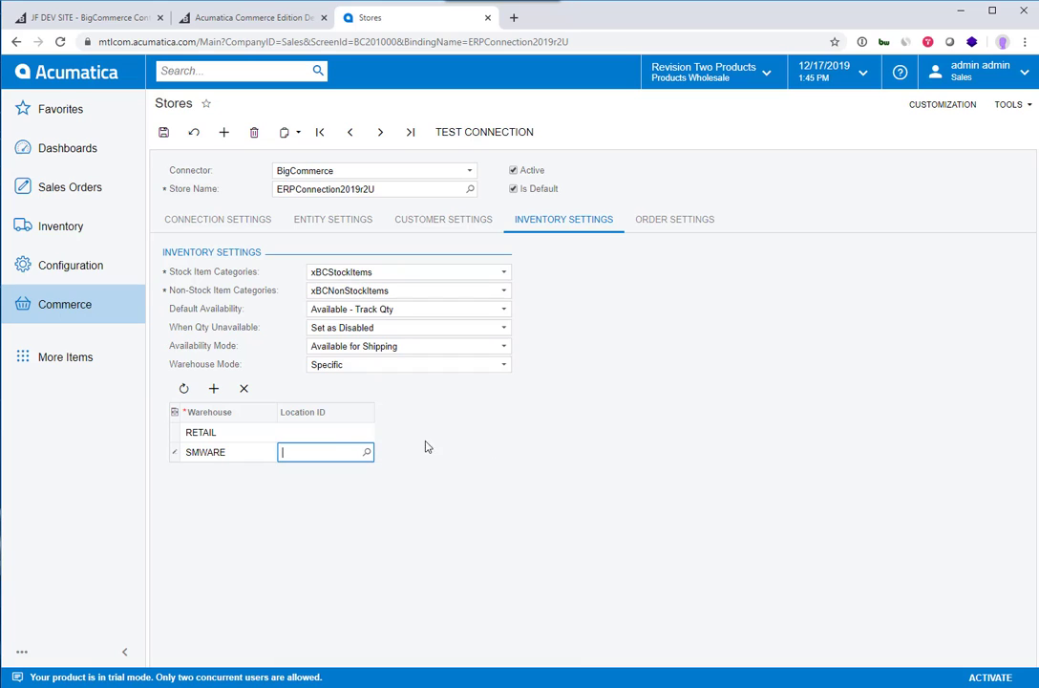
click(331, 432)
click(366, 432)
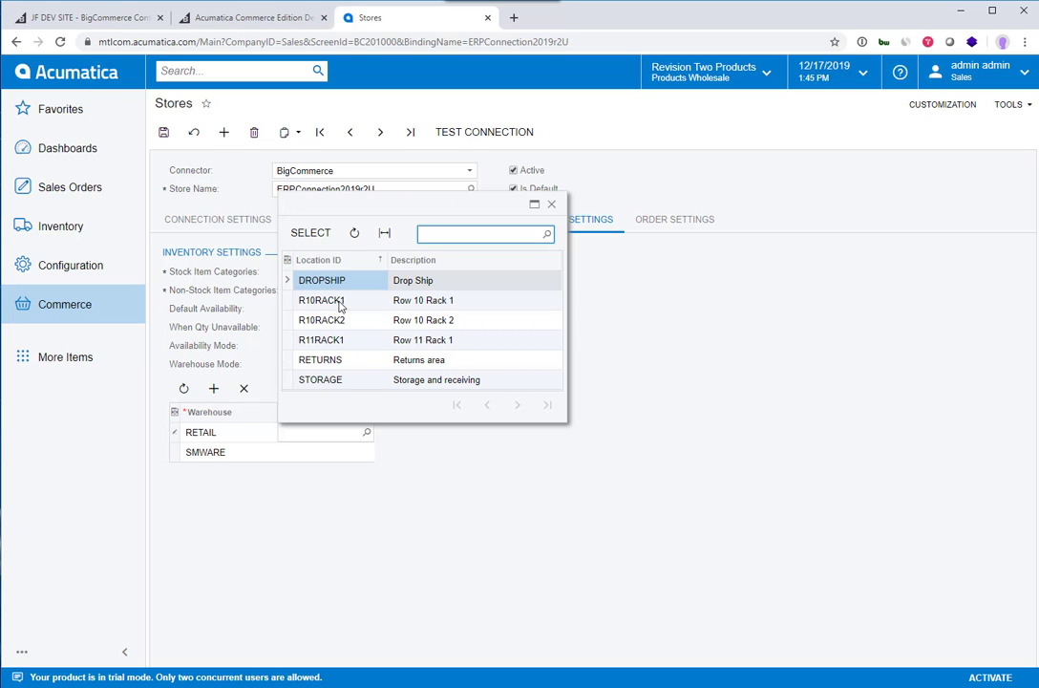
click(345, 382)
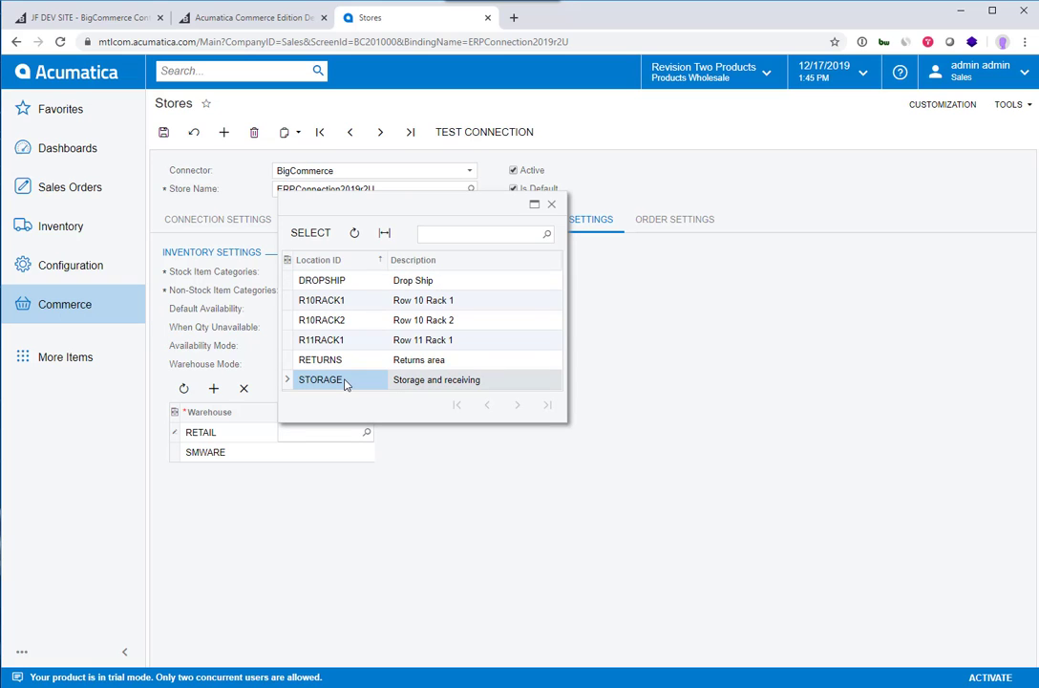
click(551, 205)
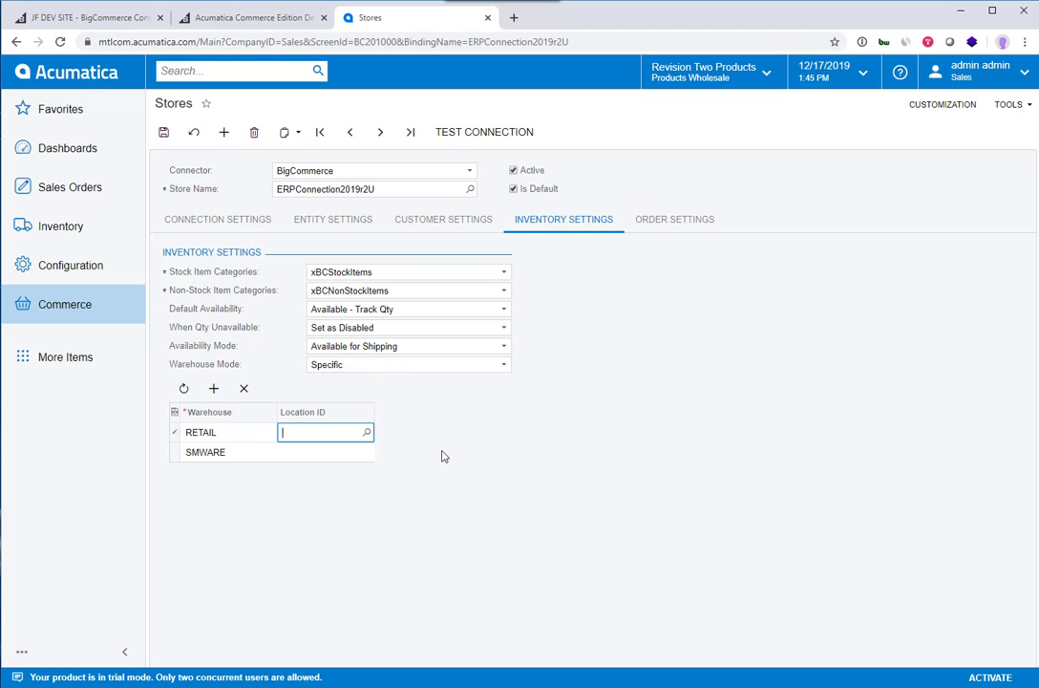
Examine the available order types in the store's order settings
click(669, 221)
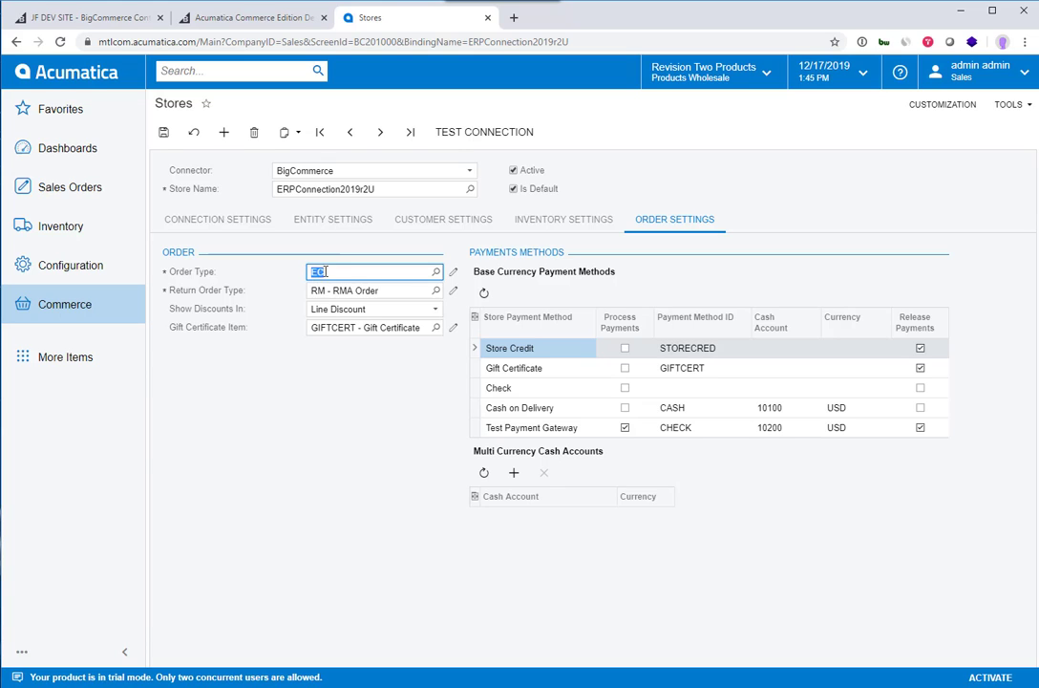
click(436, 273)
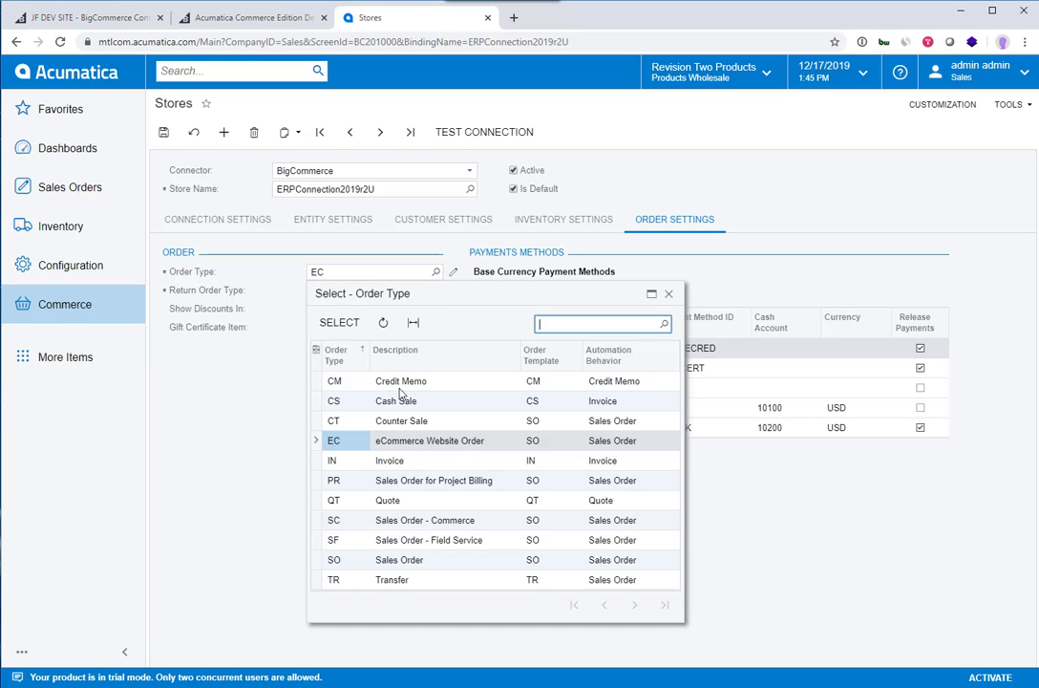
click(668, 295)
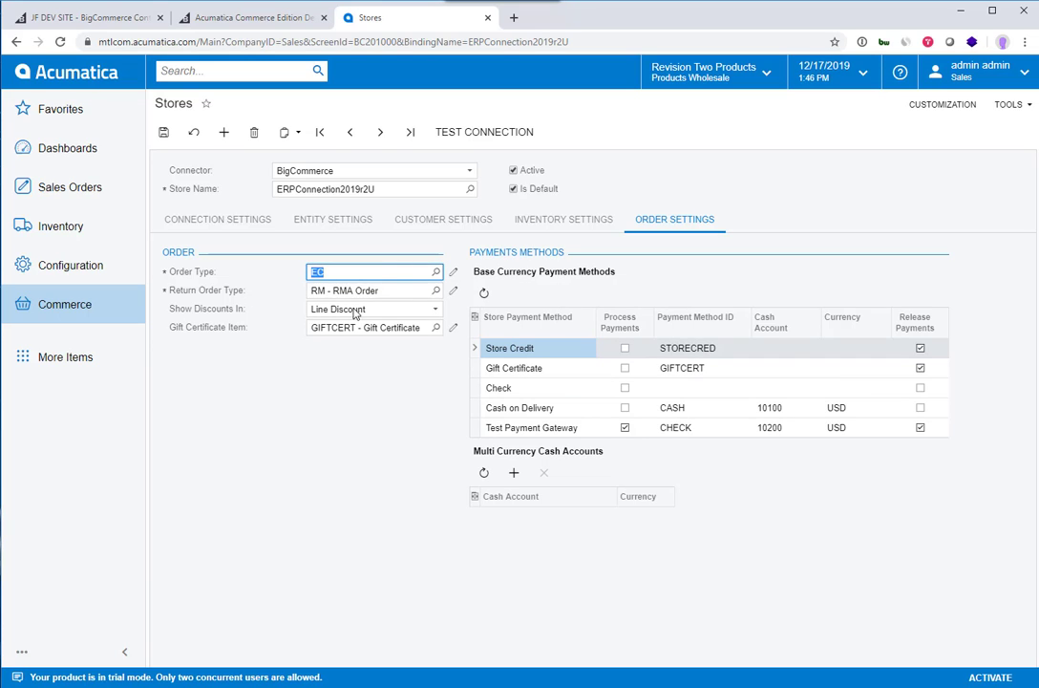
Set the store's orders to show discounts as Document Discount and examine the choices for the gift certificate item
click(394, 309)
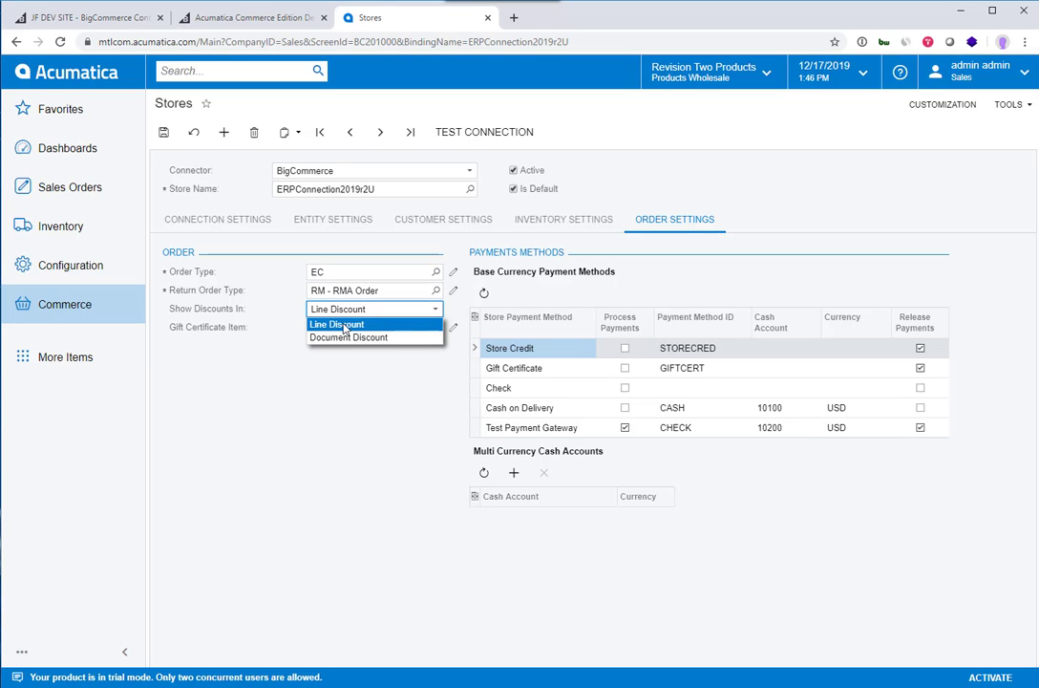
click(389, 342)
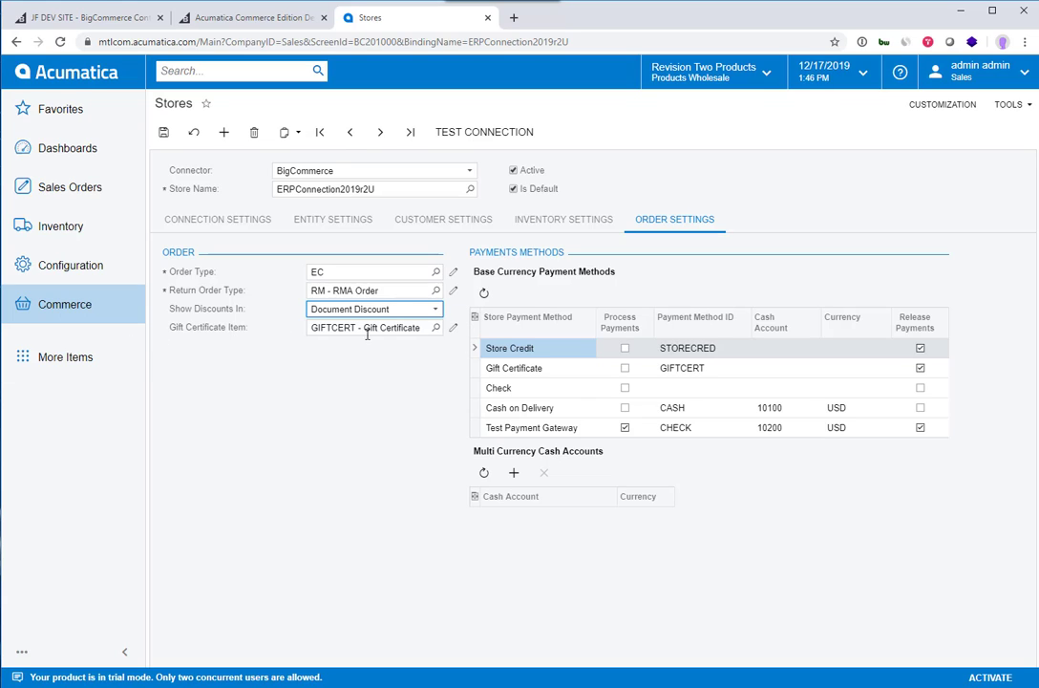
click(438, 329)
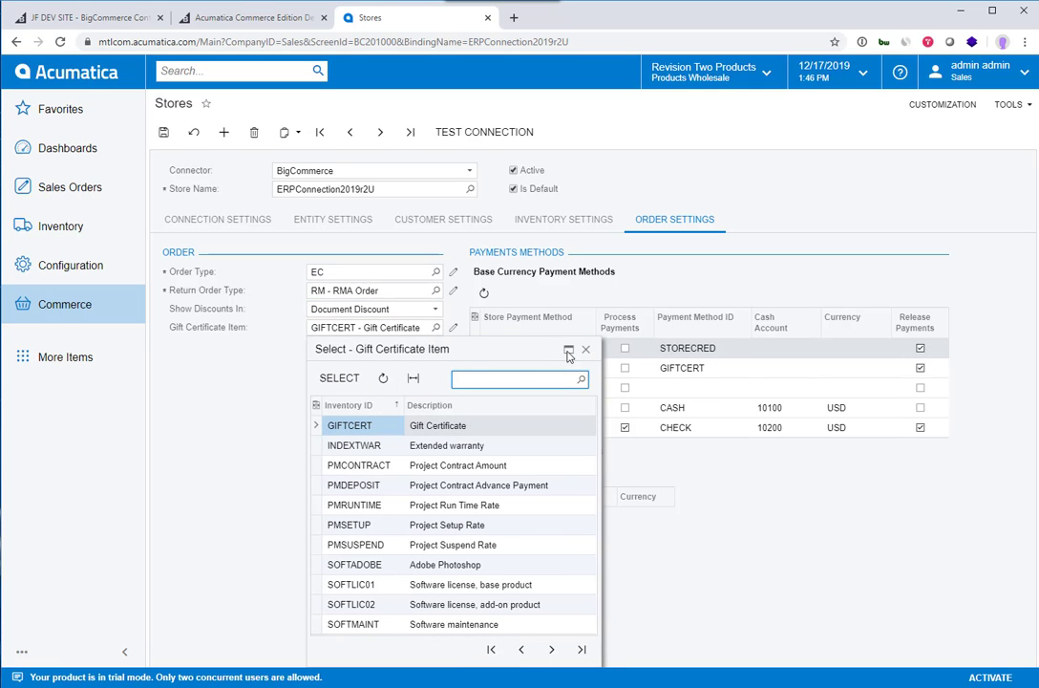
click(587, 350)
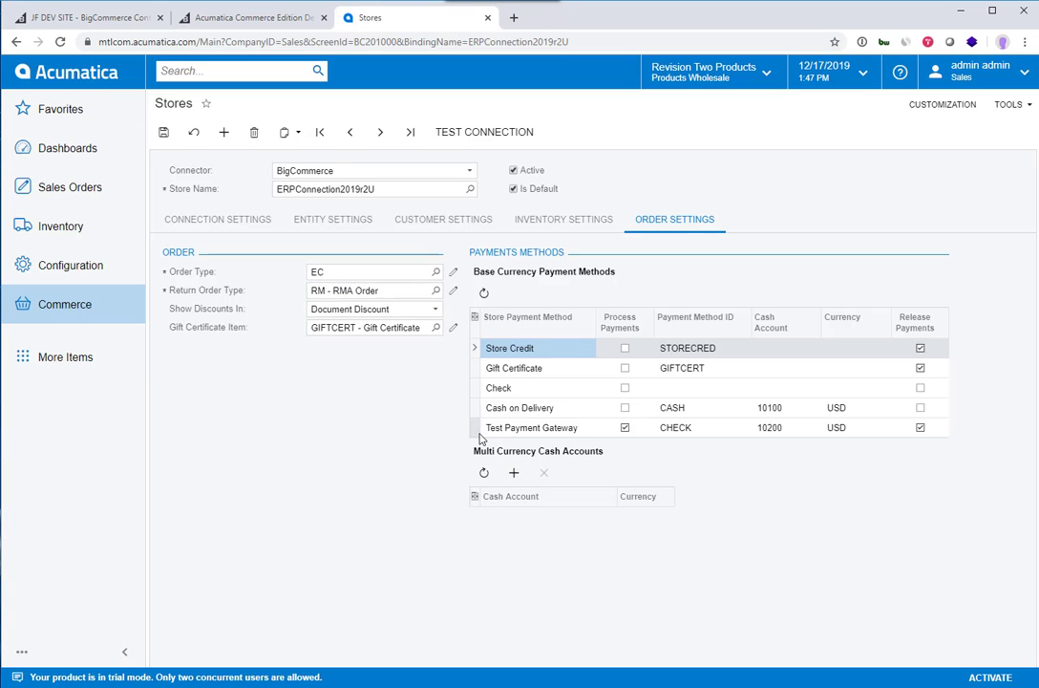
Leave the store's settings without saving the changes and open the Commerce Entities configuration
click(554, 222)
click(483, 227)
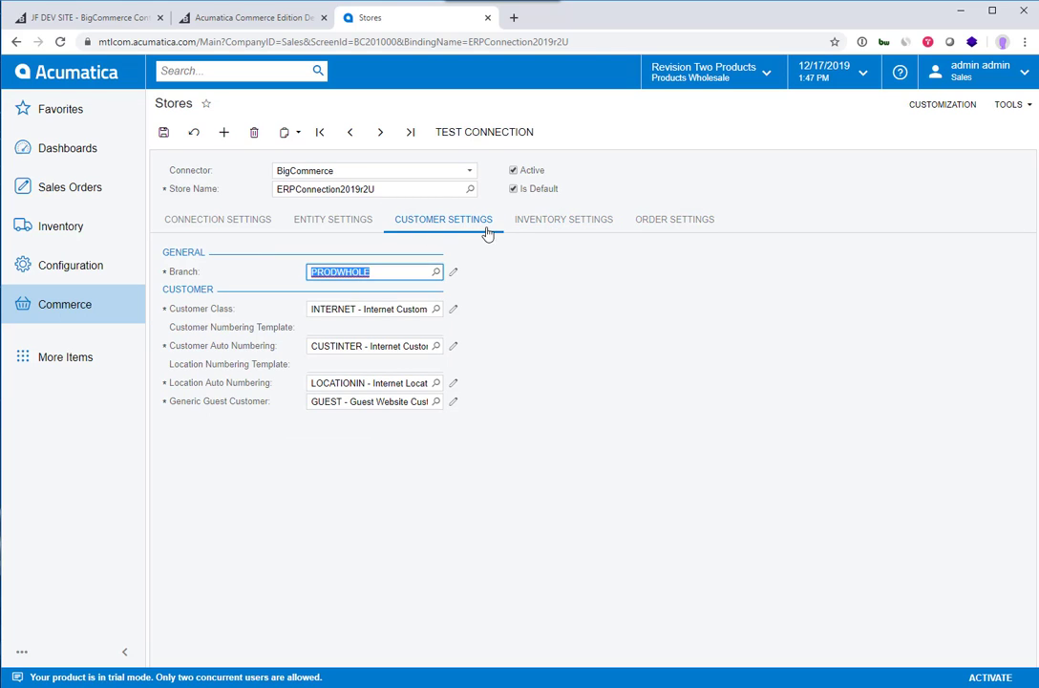
click(69, 315)
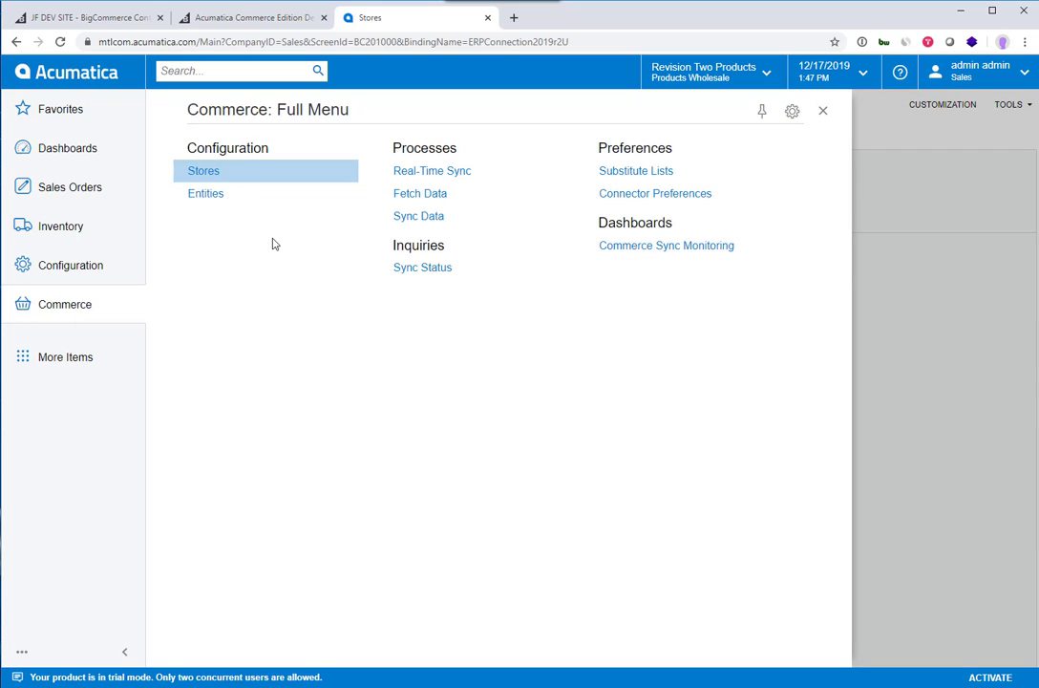
click(208, 193)
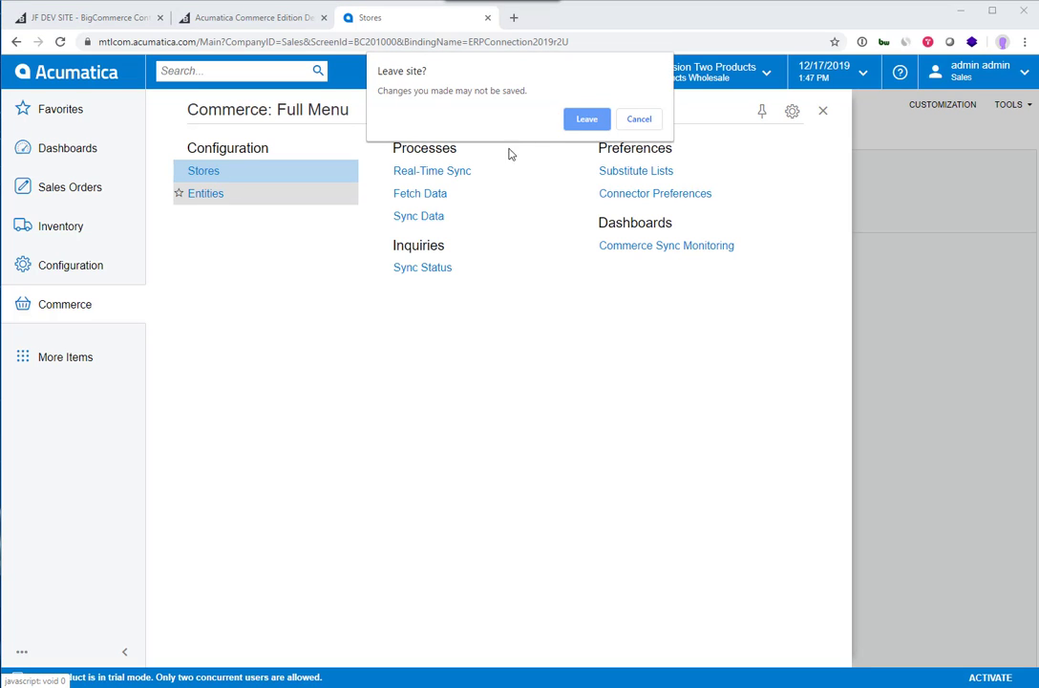
click(588, 119)
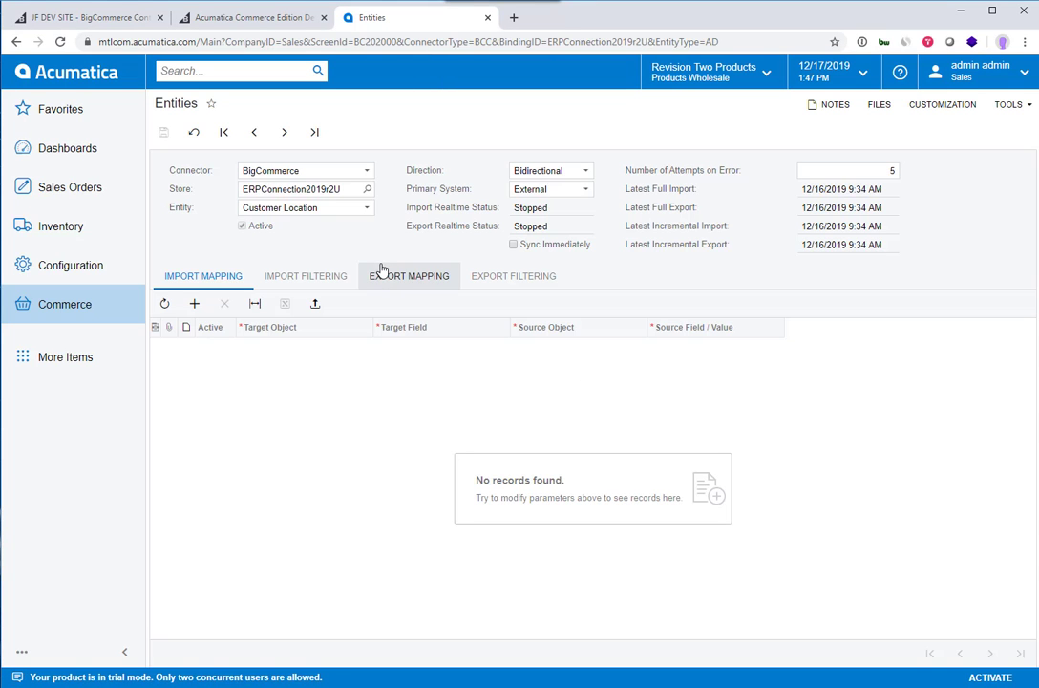
Set the Customer entity's sync direction to Export and try its Sync Immediately option
click(338, 211)
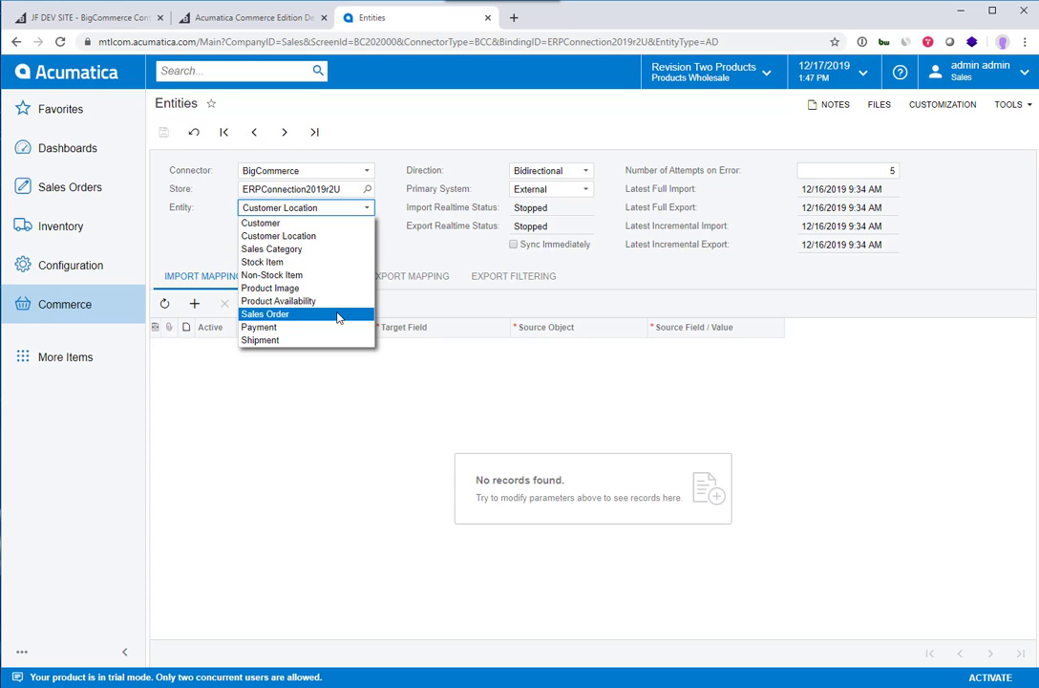
click(331, 224)
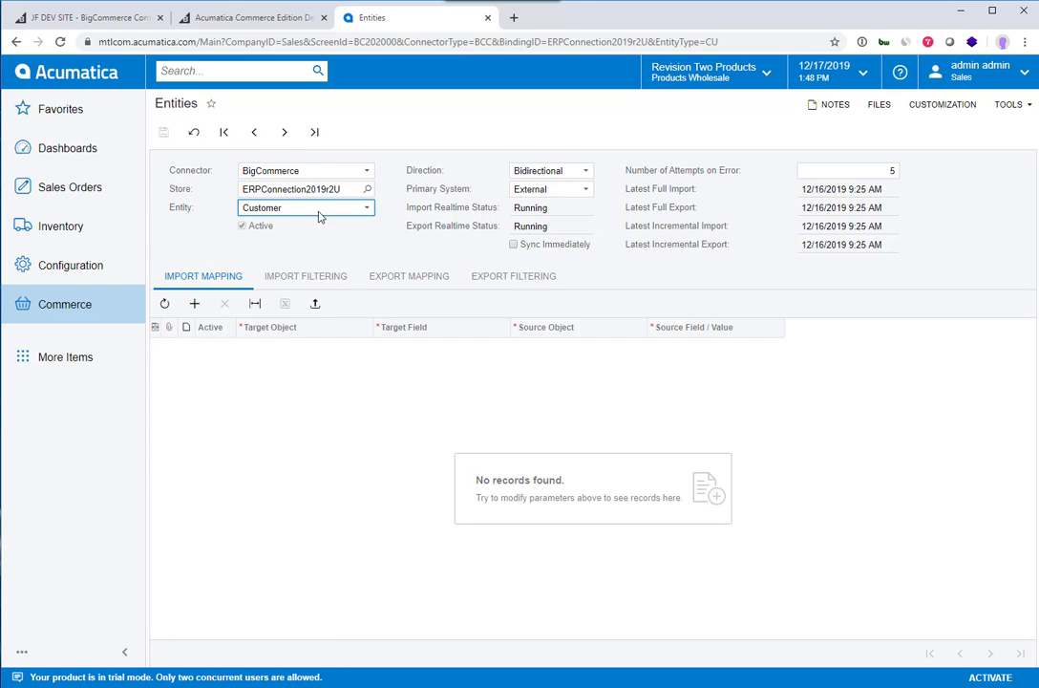
click(558, 172)
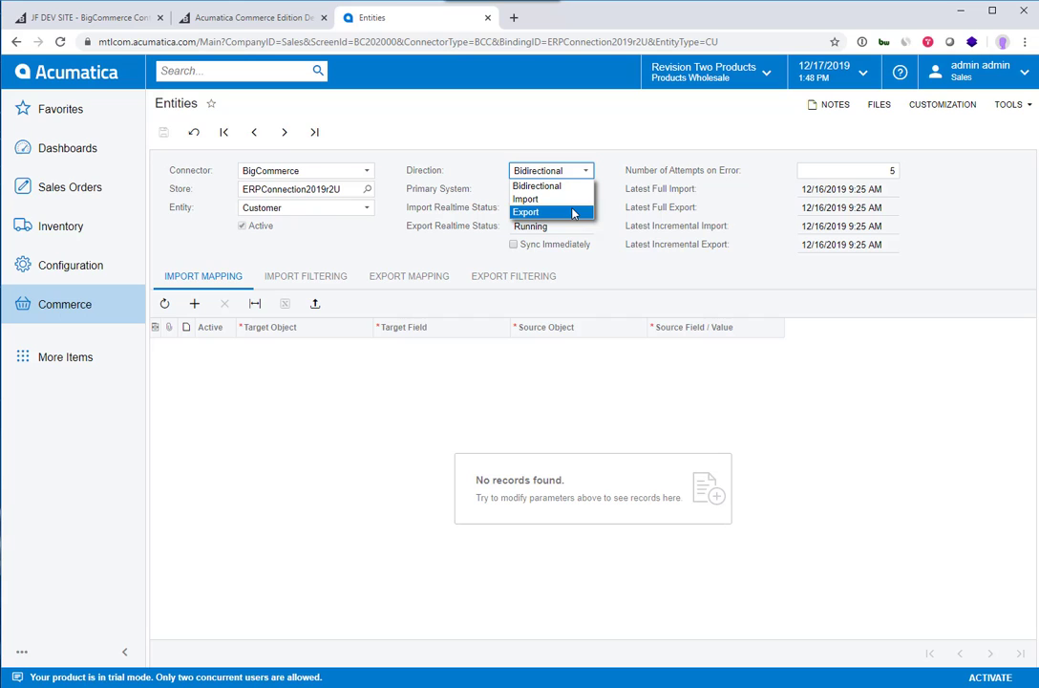
click(573, 212)
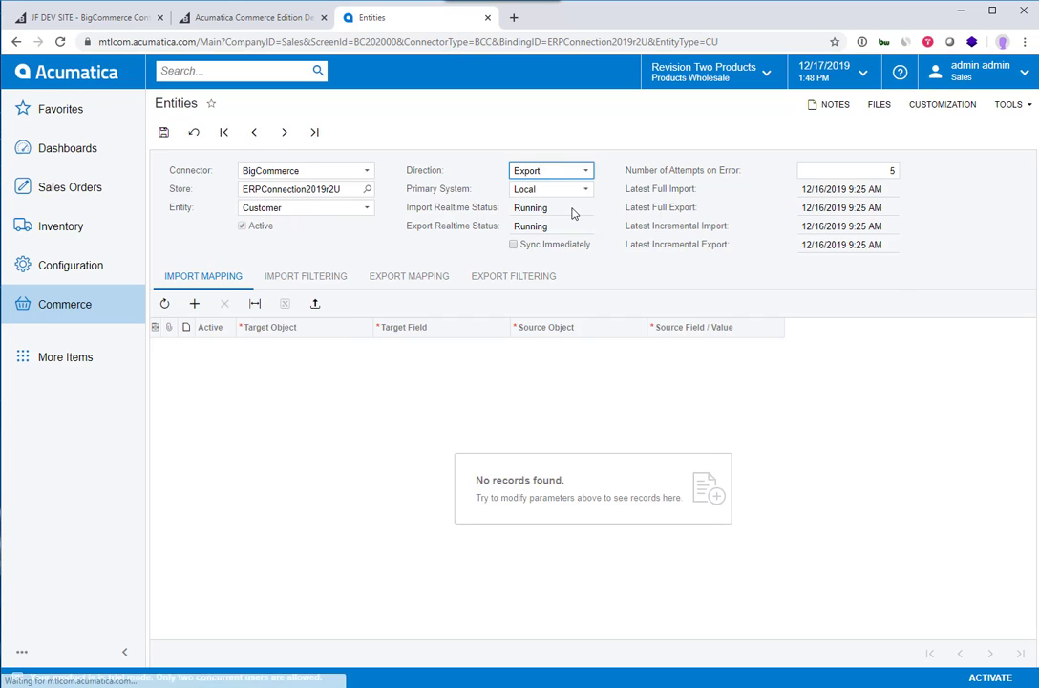
click(513, 245)
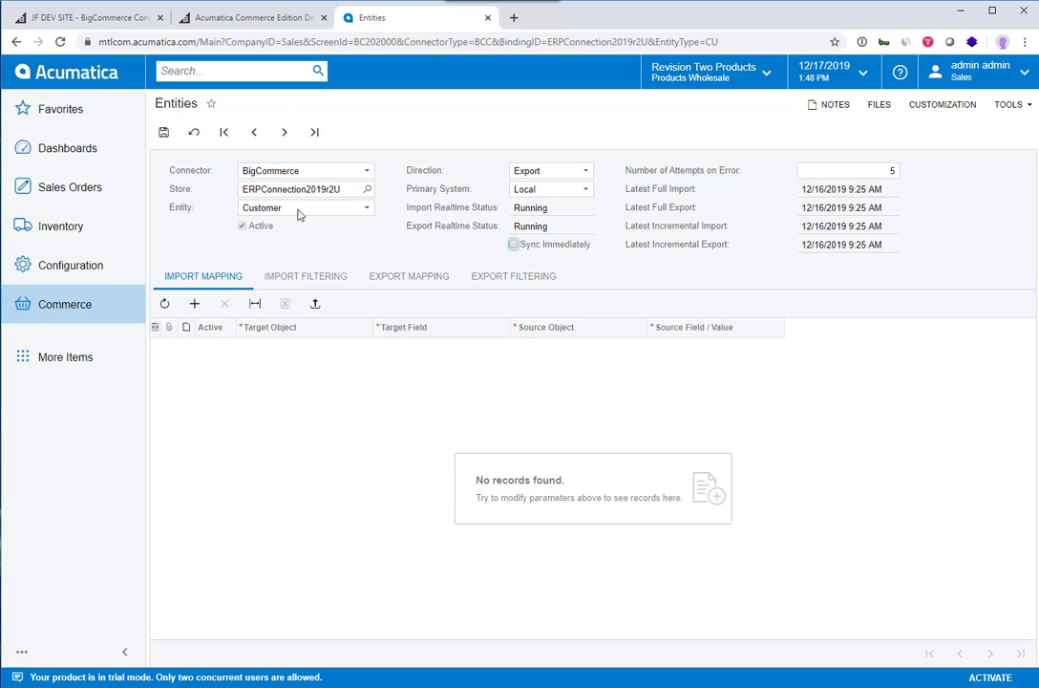
click(514, 244)
click(514, 245)
Switch to the Stock Item entity, discarding the unsaved Customer changes, and examine the list of other entities
click(364, 207)
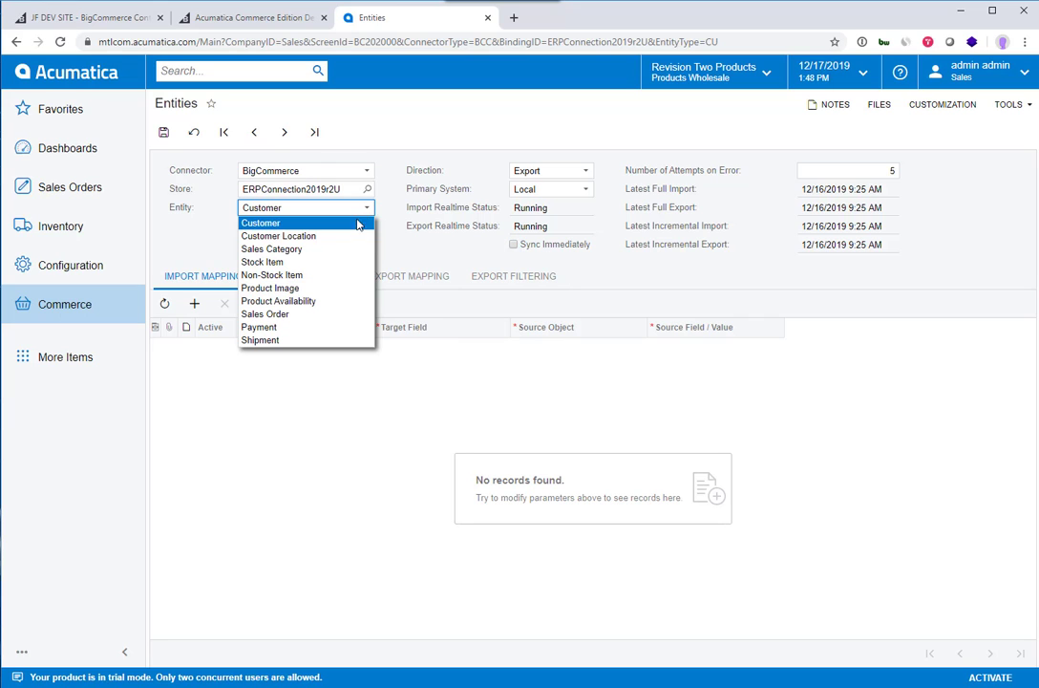
click(349, 263)
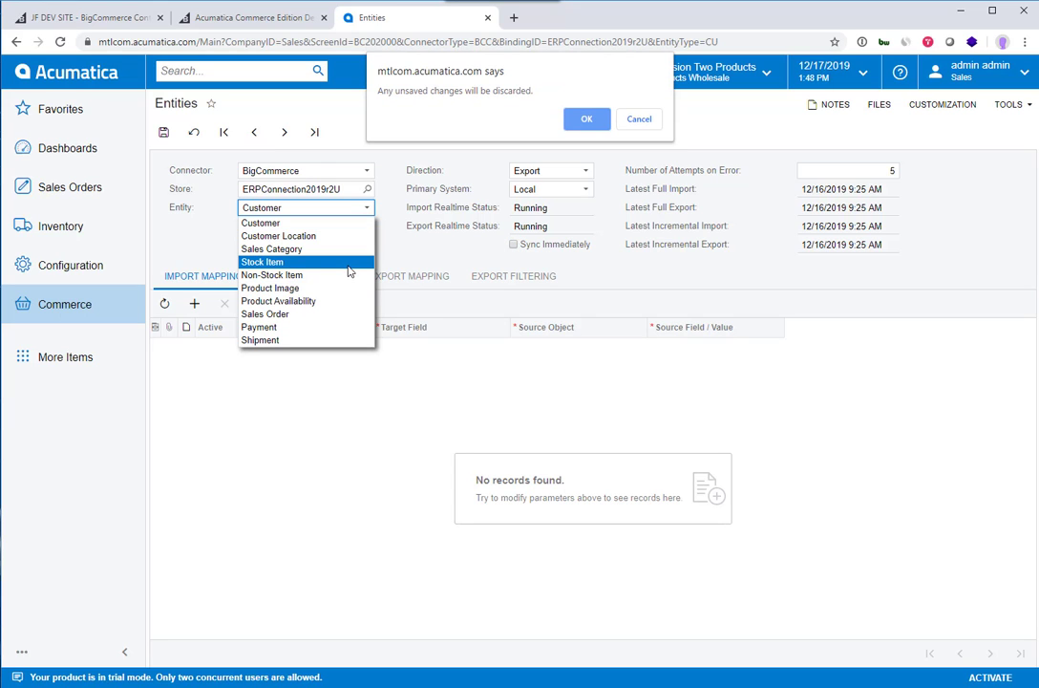
click(586, 118)
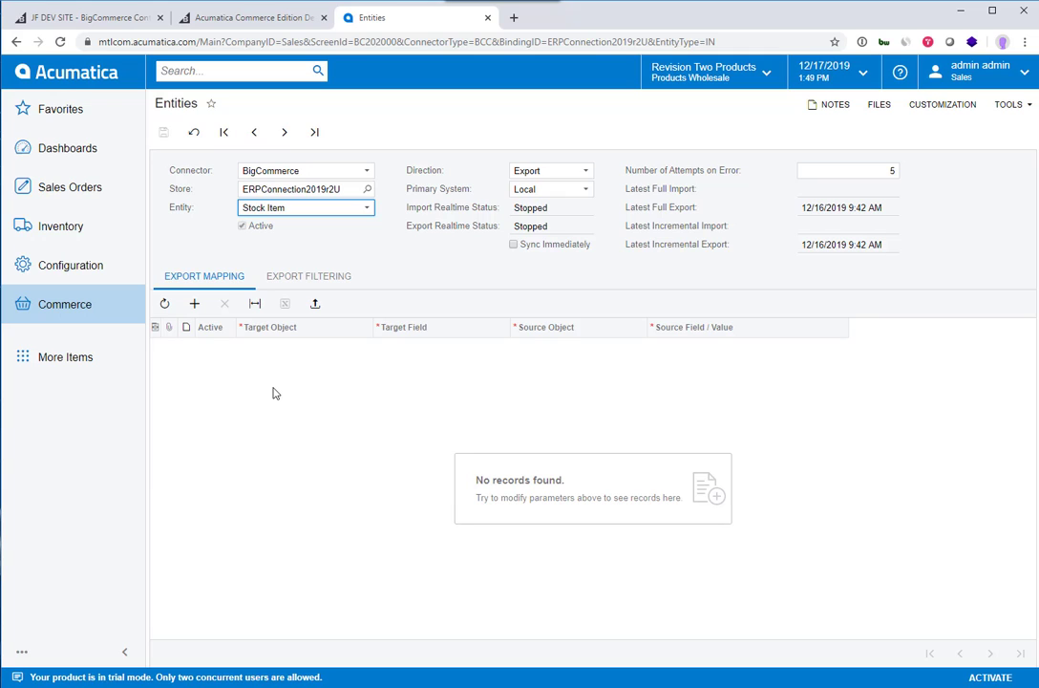
click(366, 207)
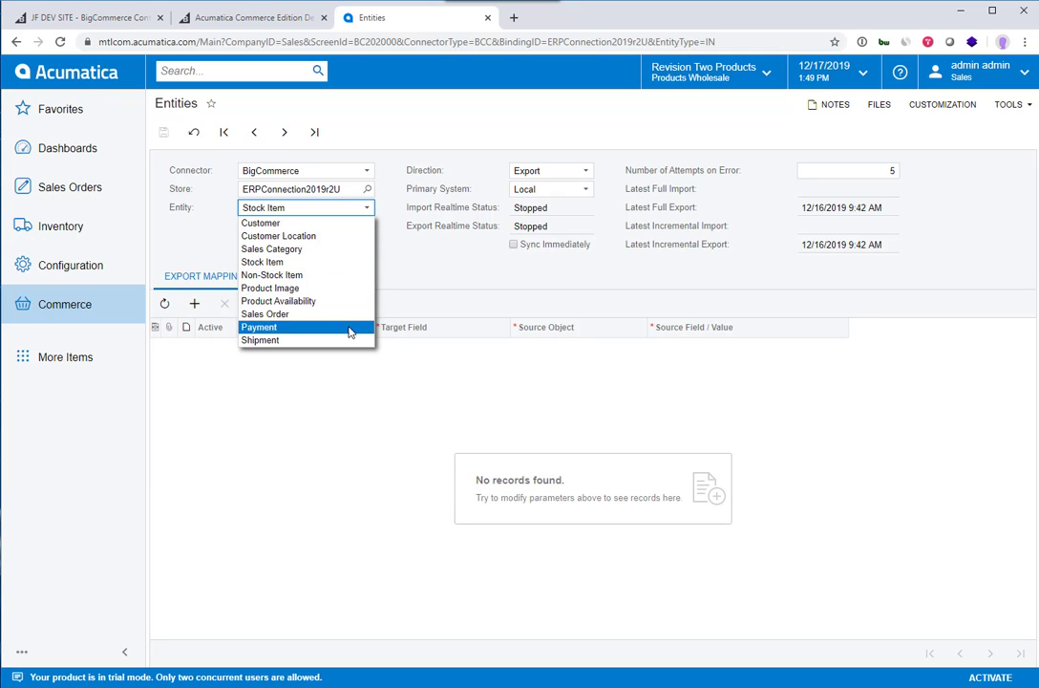
click(415, 268)
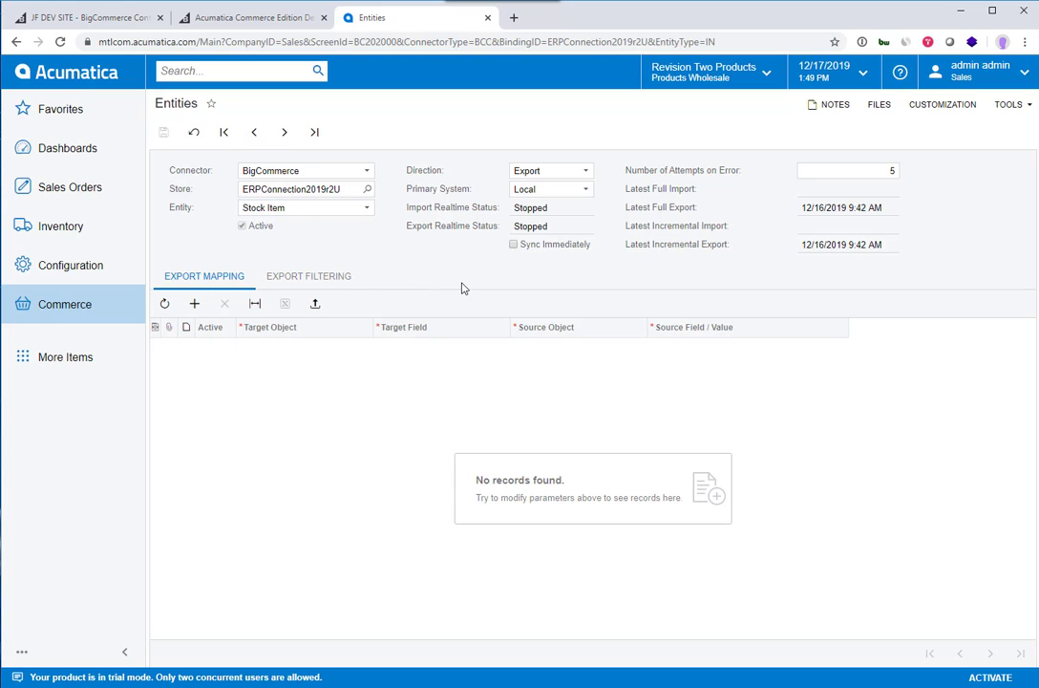
Start real-time synchronization for the Sales Order entity of the BigCommerce store
click(75, 305)
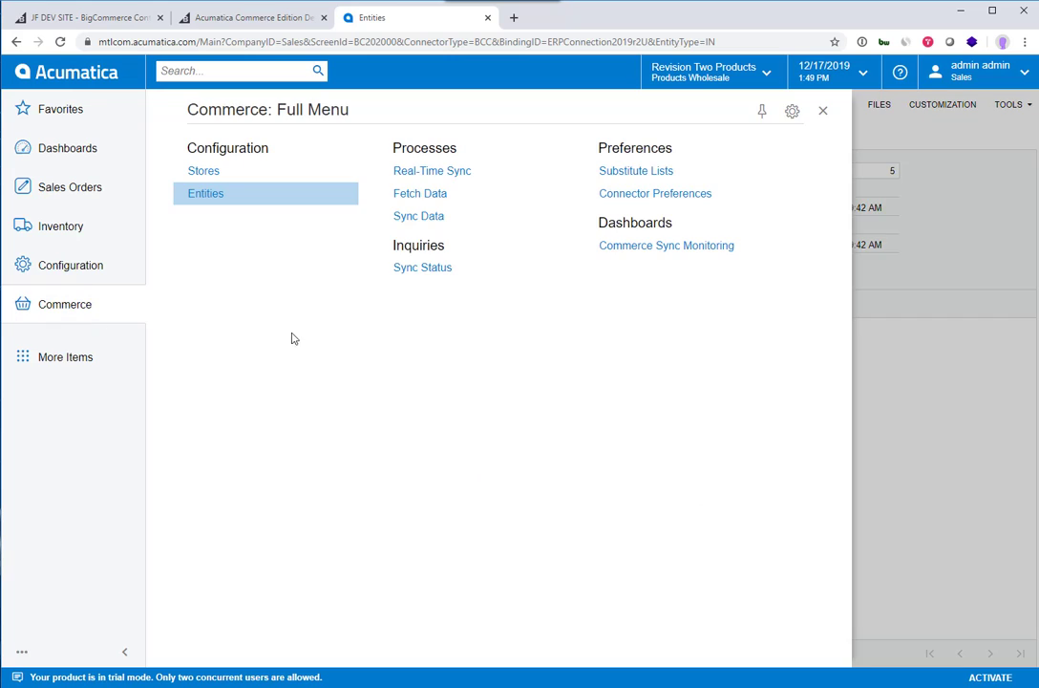
click(430, 171)
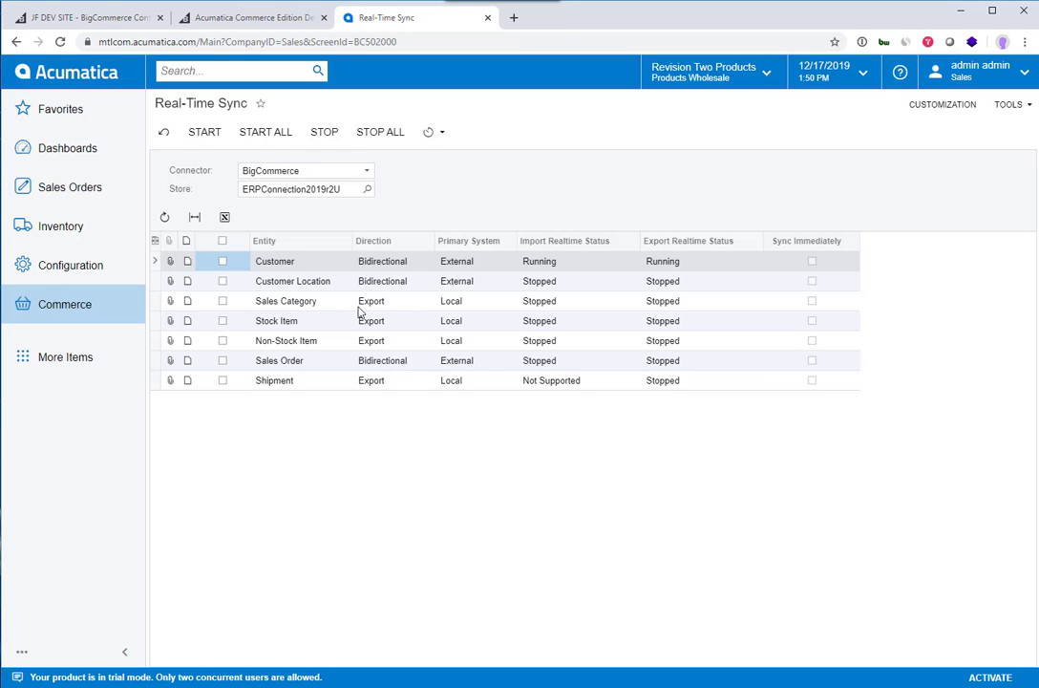
click(223, 361)
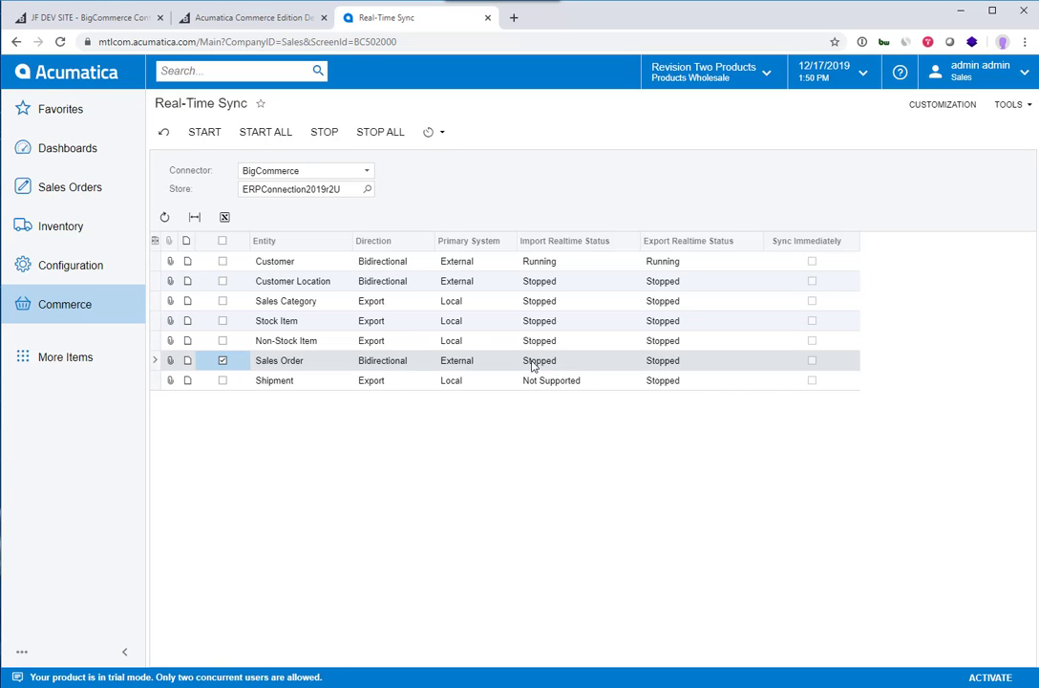
click(208, 134)
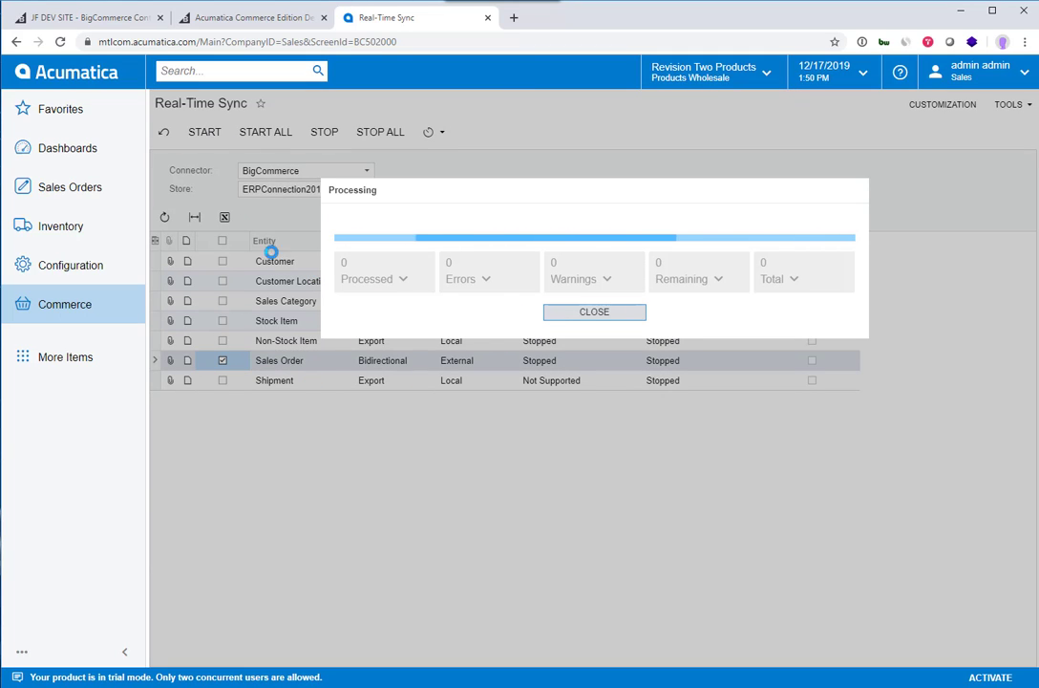
click(576, 314)
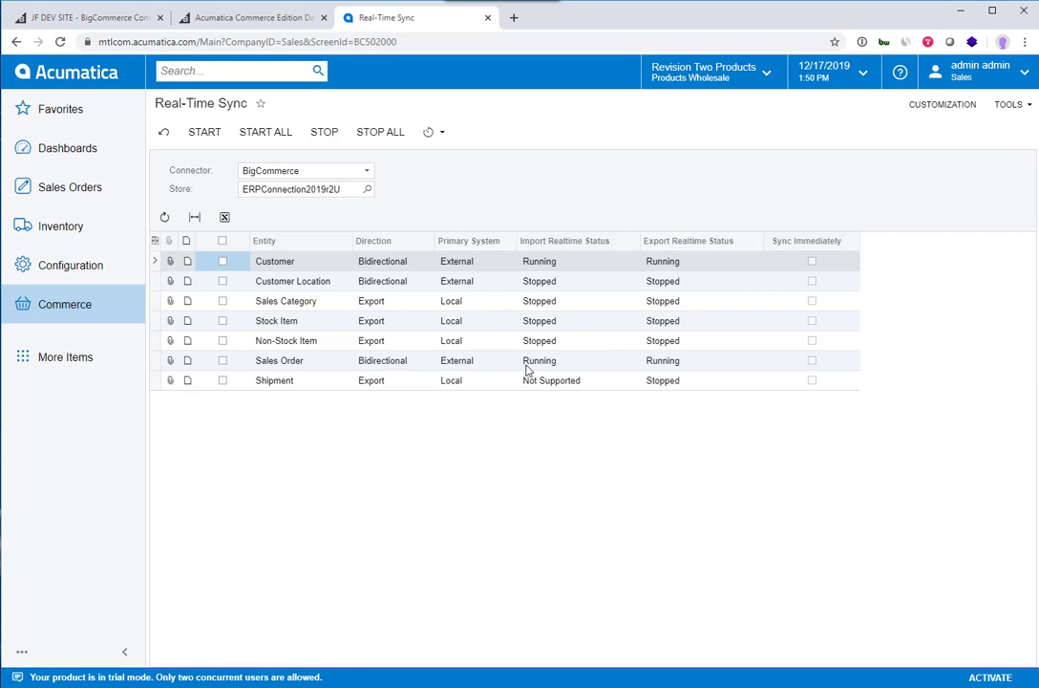
Mark the Sales Order entity for fetching data and examine the fetch mode choices, keeping Incremental
click(79, 316)
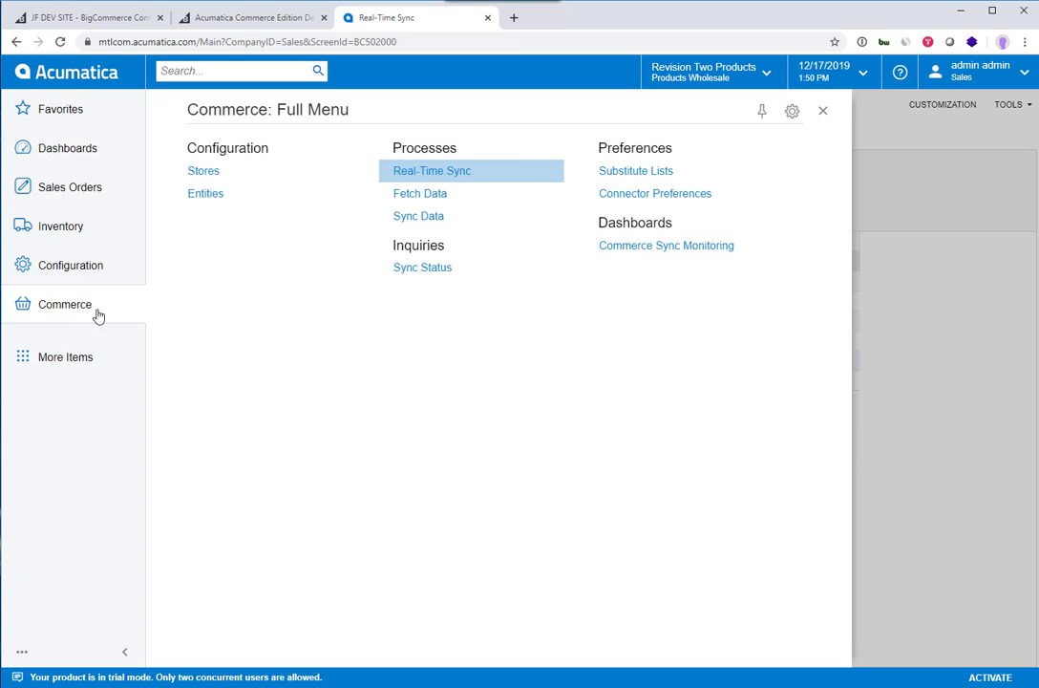
click(429, 199)
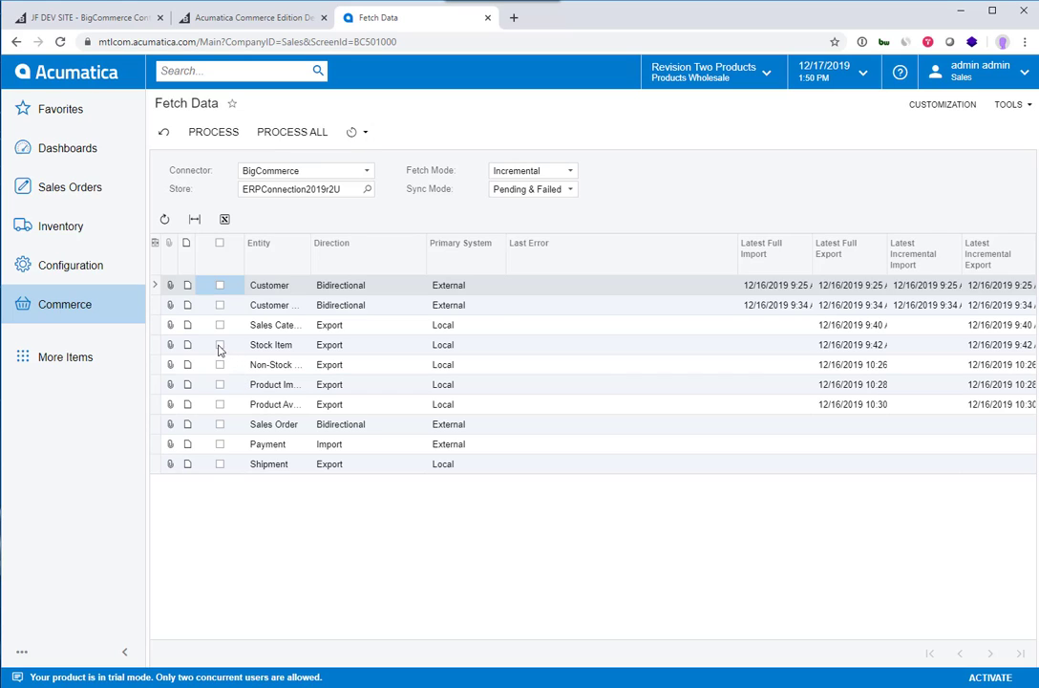
click(220, 425)
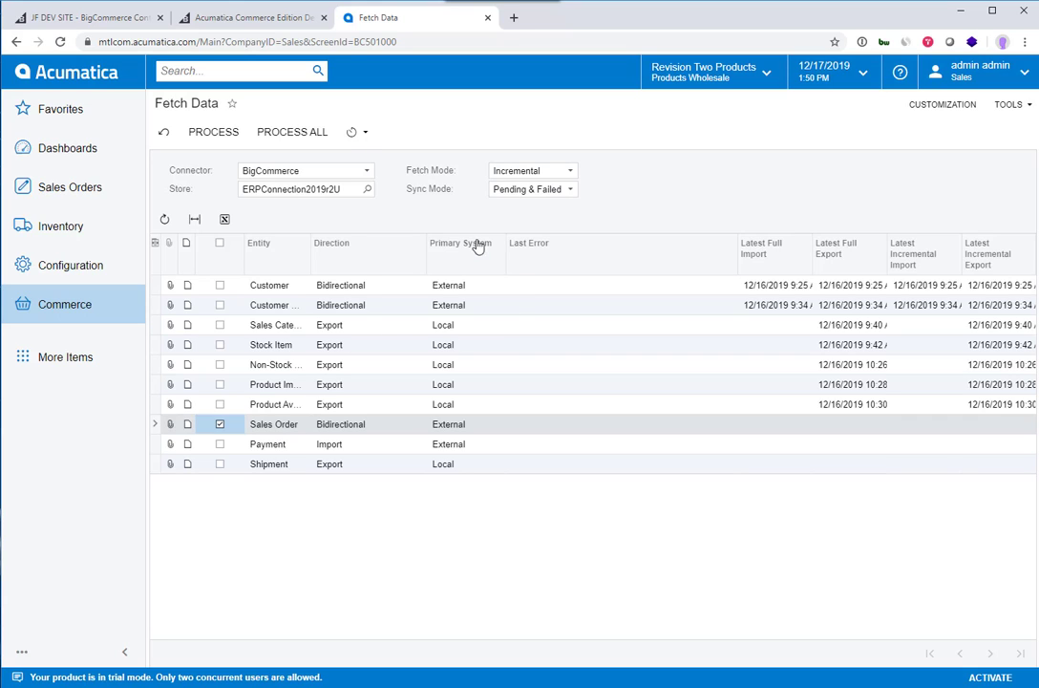
click(568, 171)
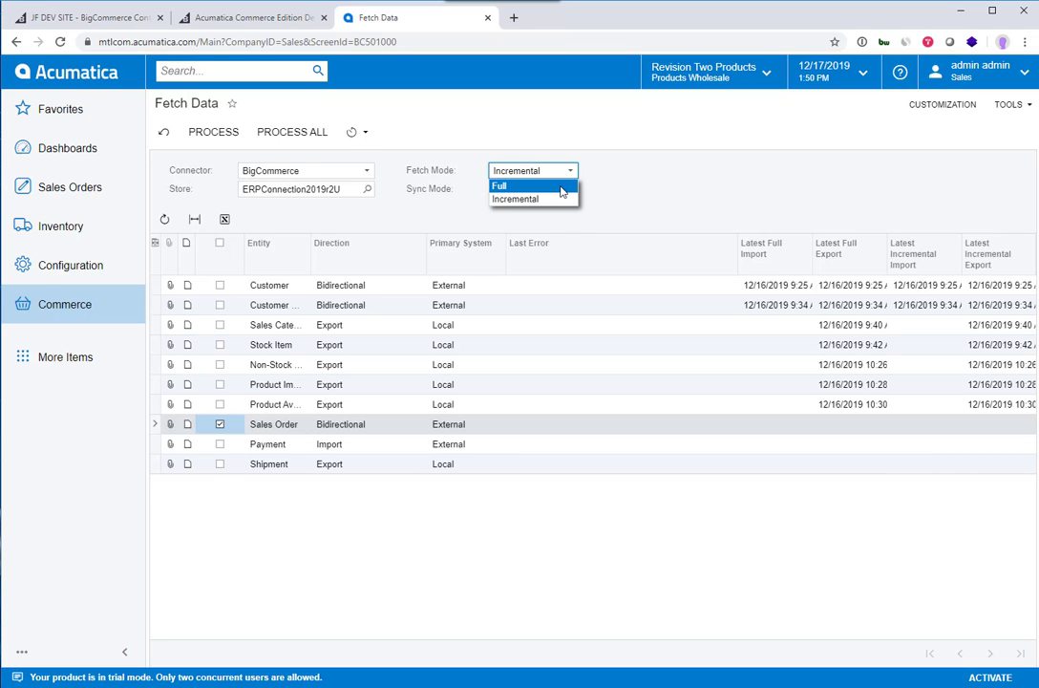
click(619, 212)
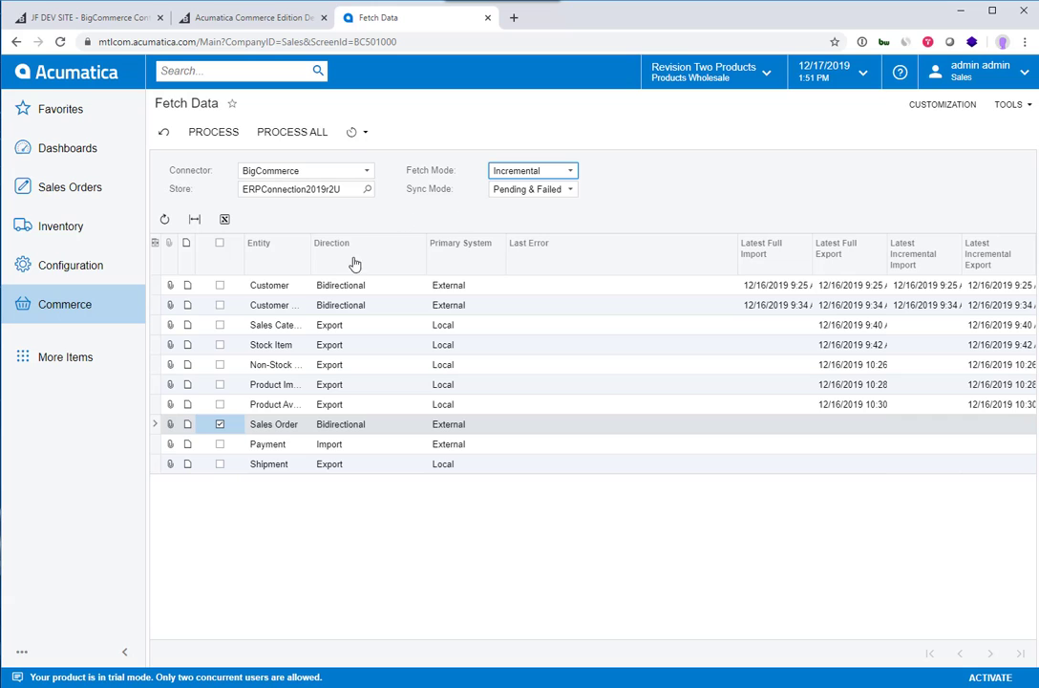
Open the Sync Data page and process the four pending Customer records of the BigCommerce store
click(76, 303)
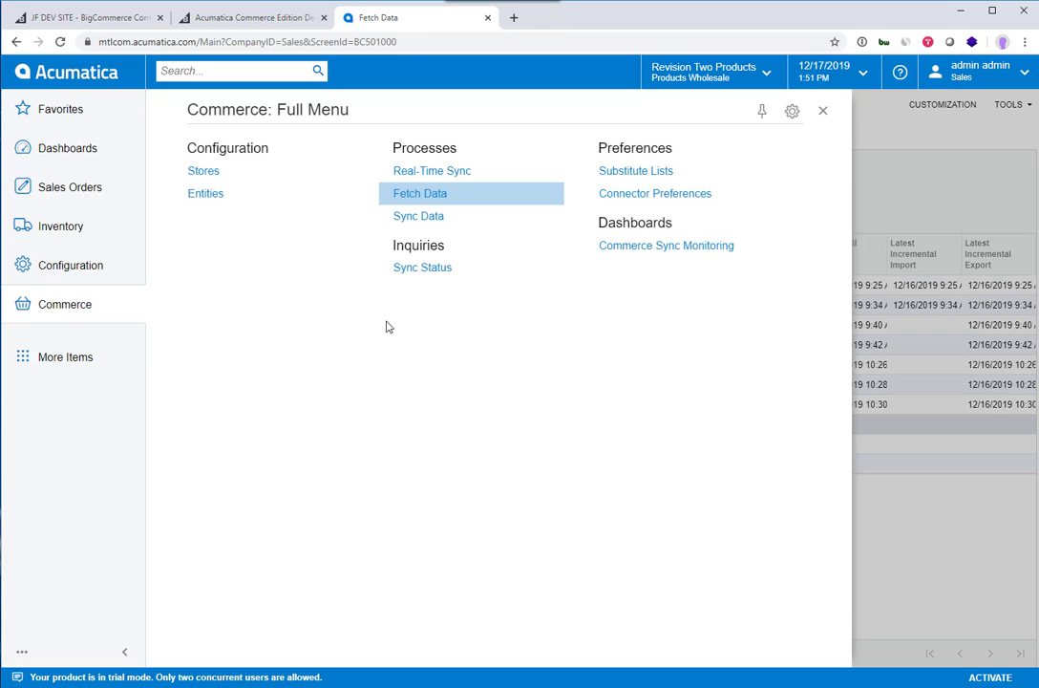
click(422, 217)
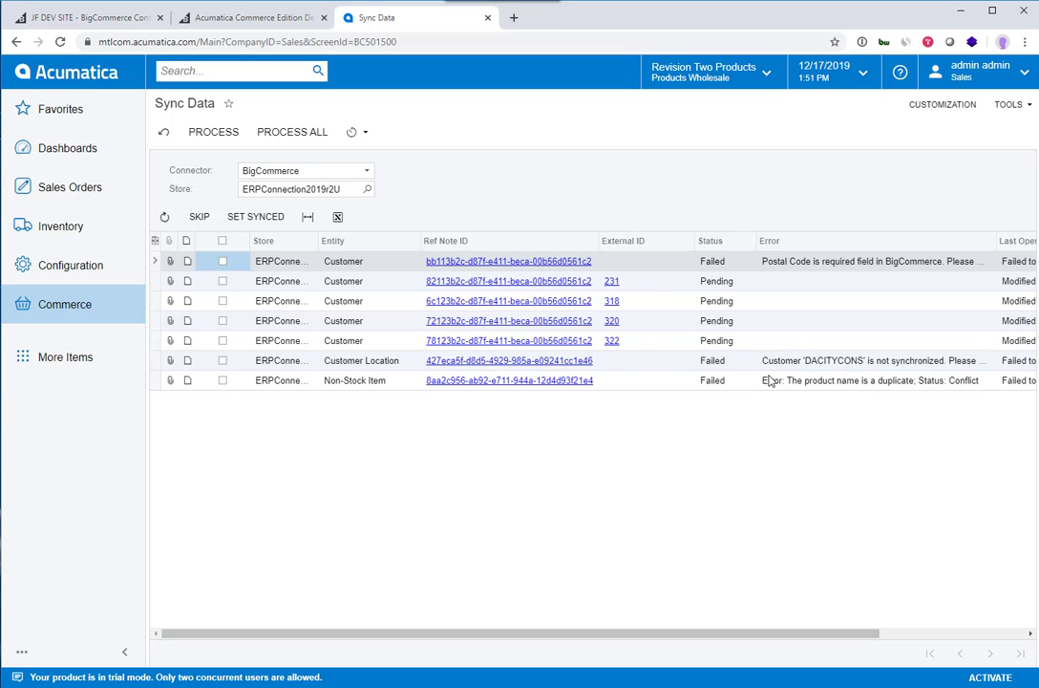
drag(1036, 380, 1038, 380)
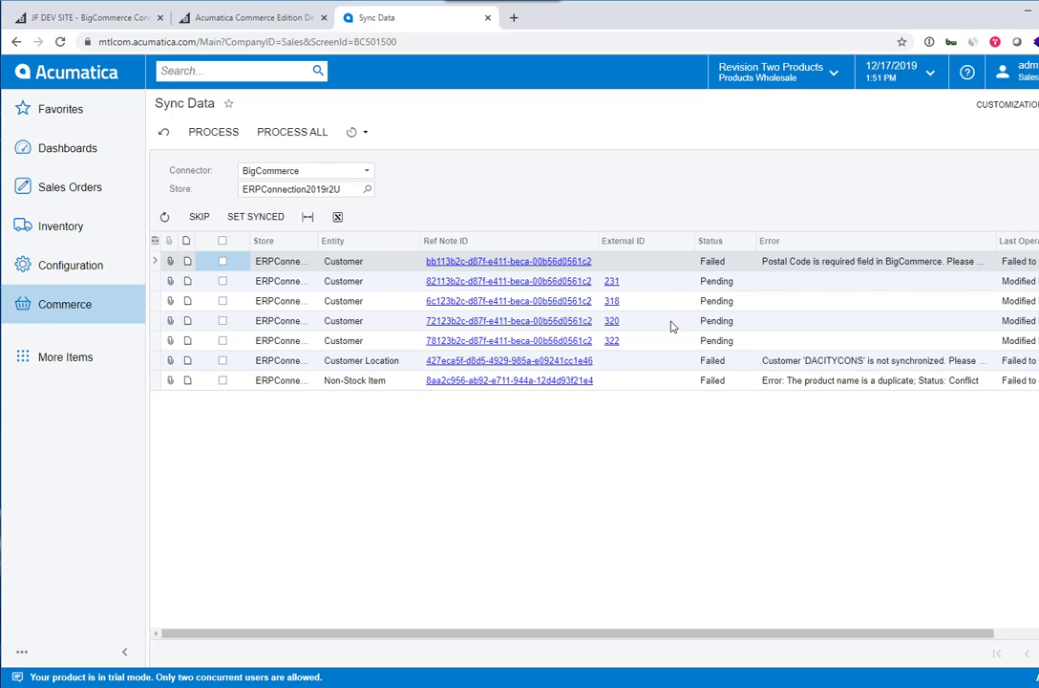
click(222, 281)
click(223, 301)
click(223, 321)
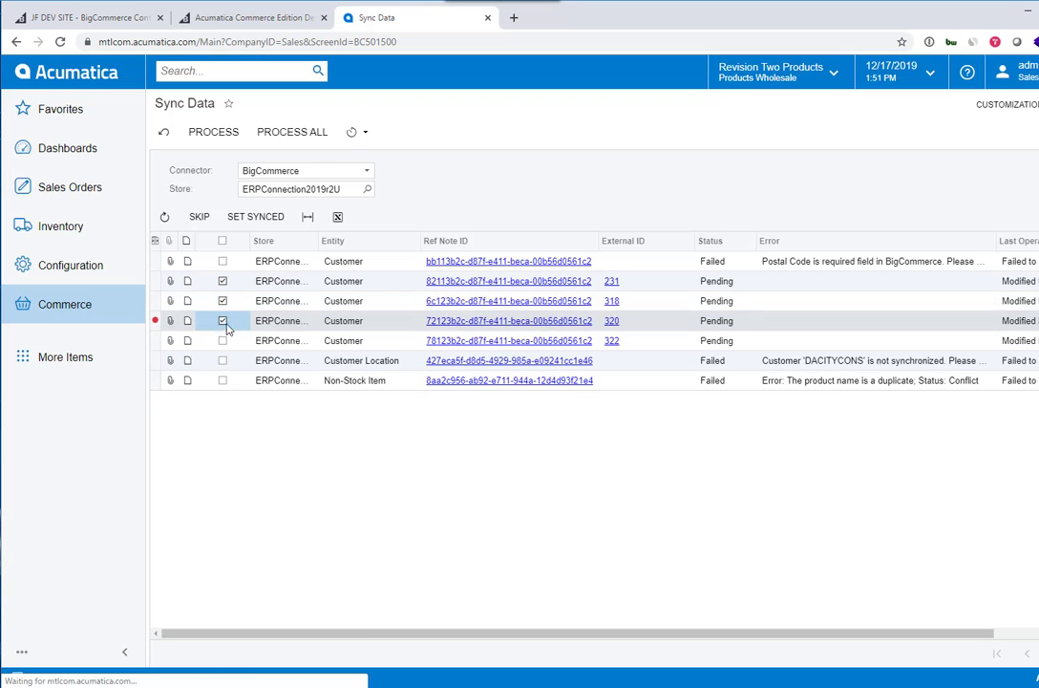
click(222, 340)
click(214, 133)
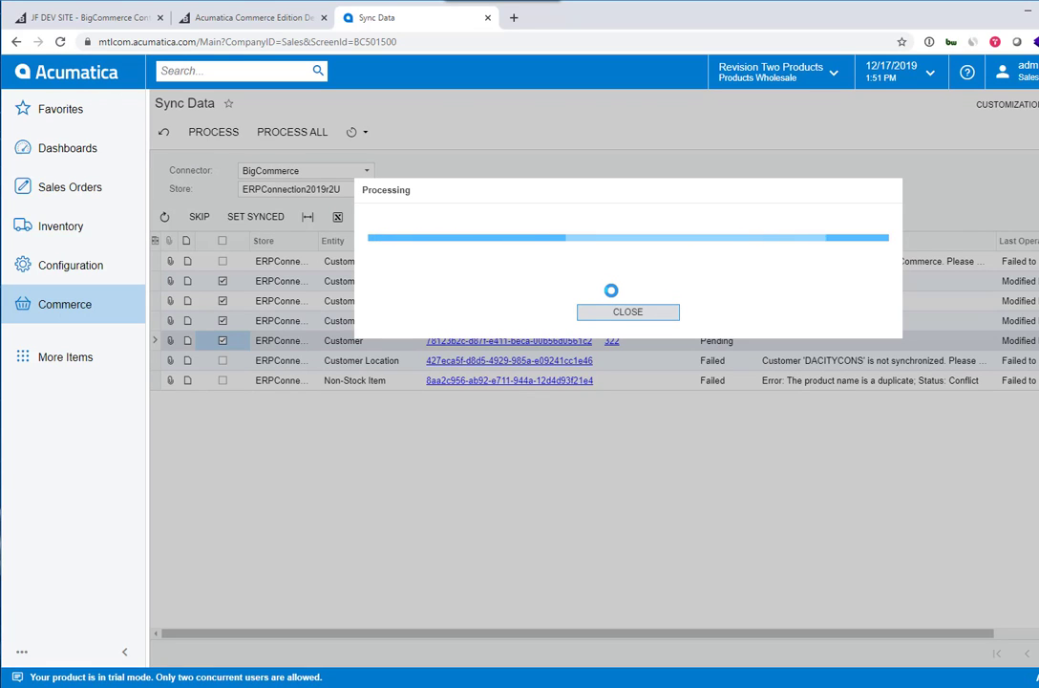
click(613, 313)
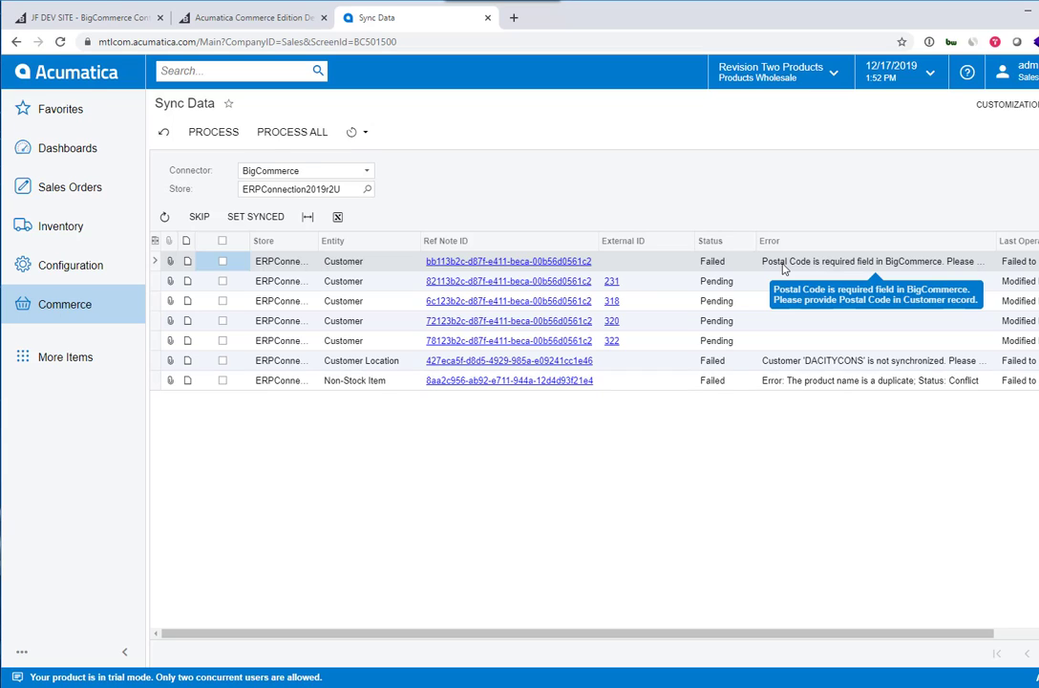
Inspect the customer record behind the missing postal code failure and skip its synchronization
click(478, 263)
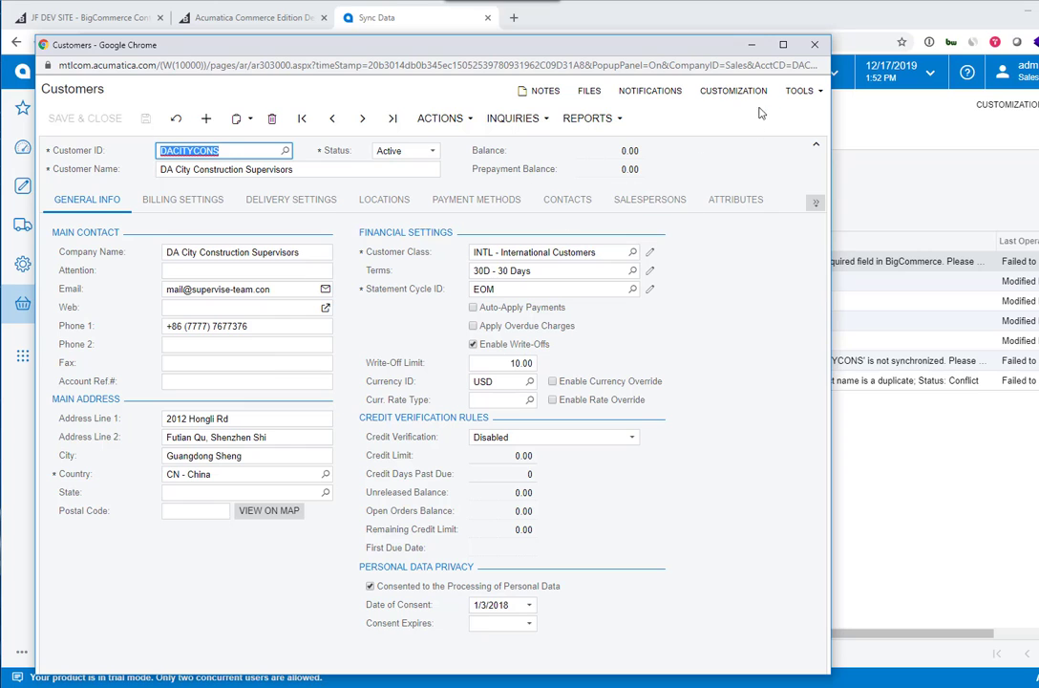
click(817, 45)
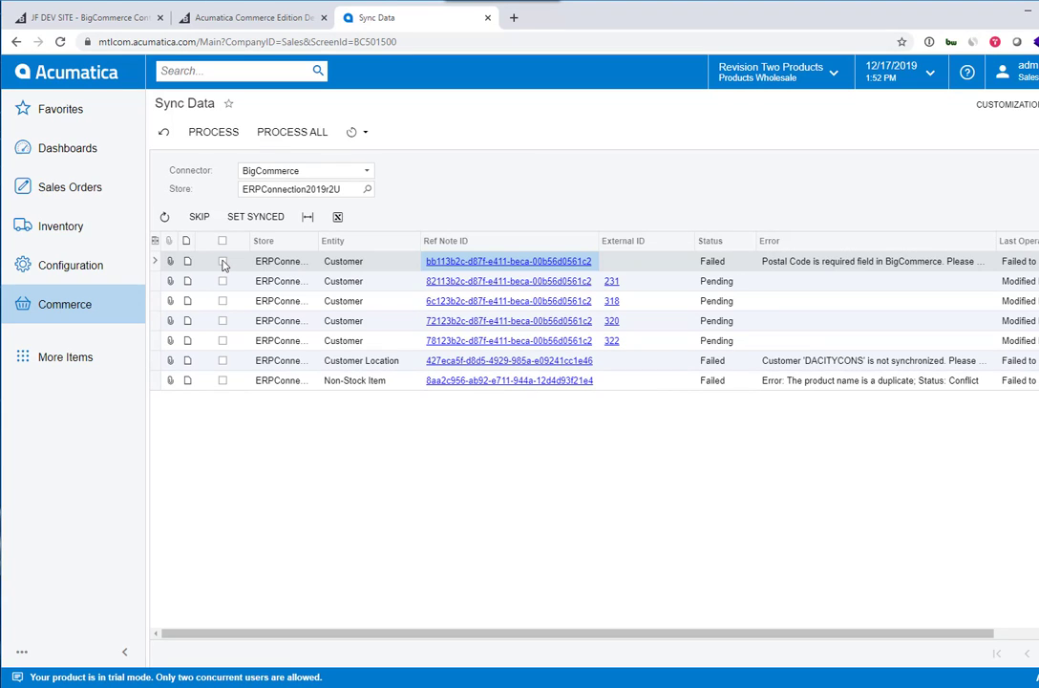
click(222, 261)
click(199, 219)
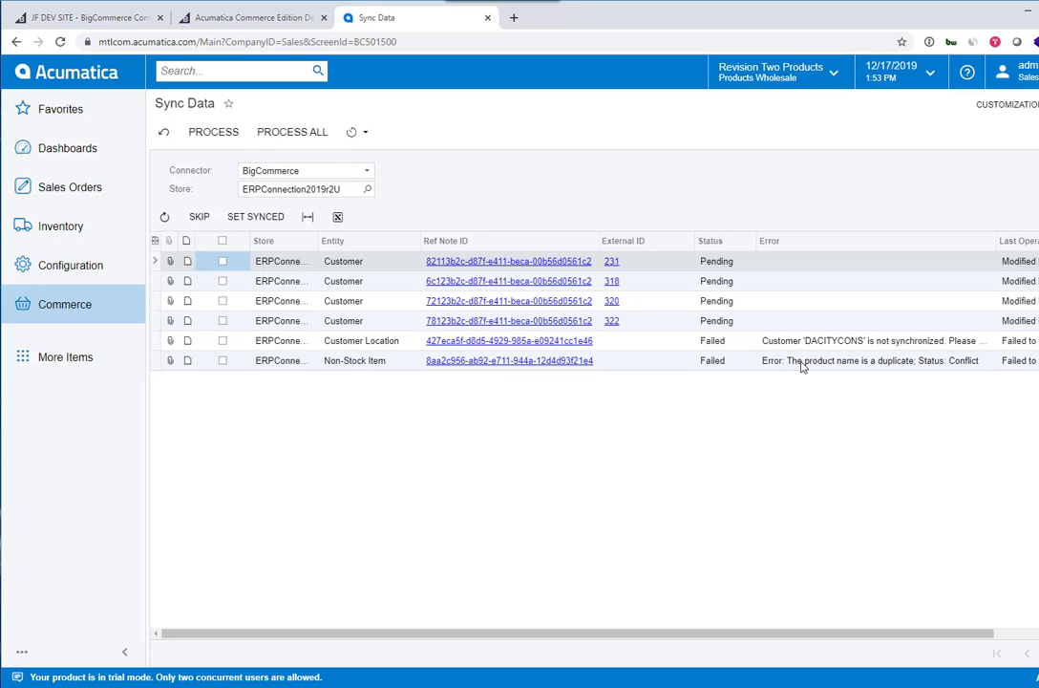
Open the Sync Status inquiry, show records of all statuses and look through the pages of results
click(62, 304)
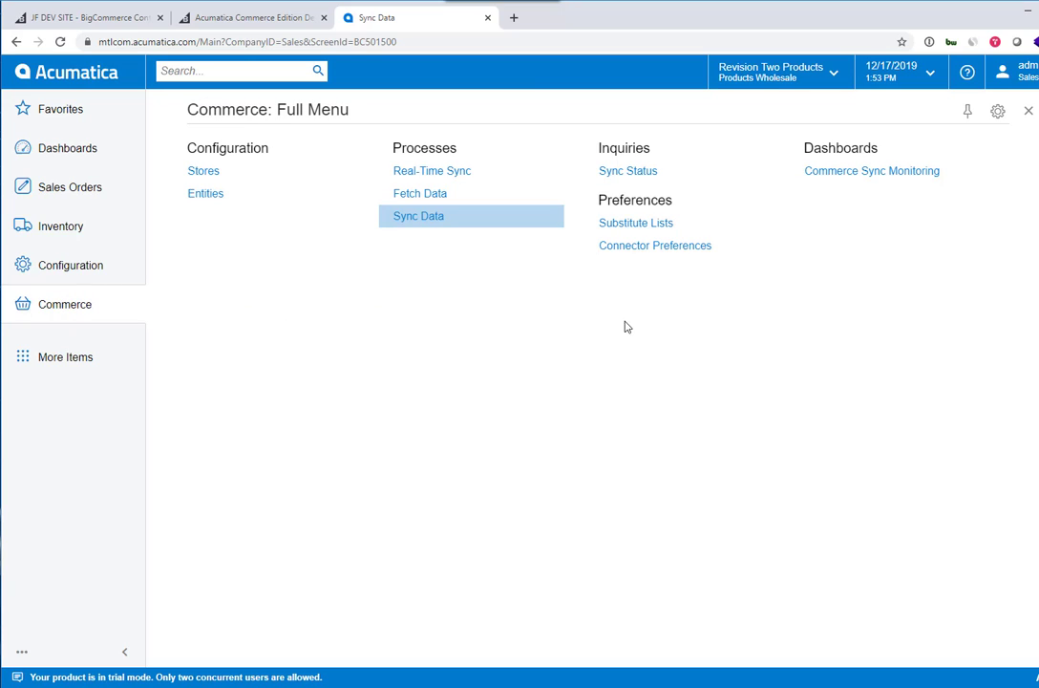
click(639, 173)
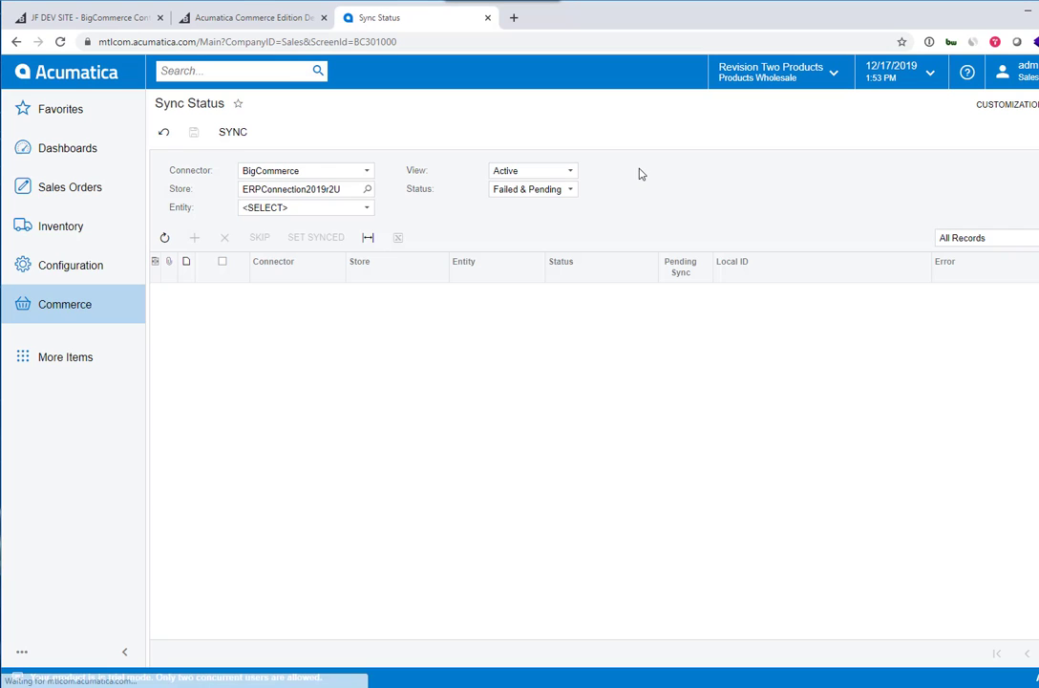
click(532, 189)
click(534, 270)
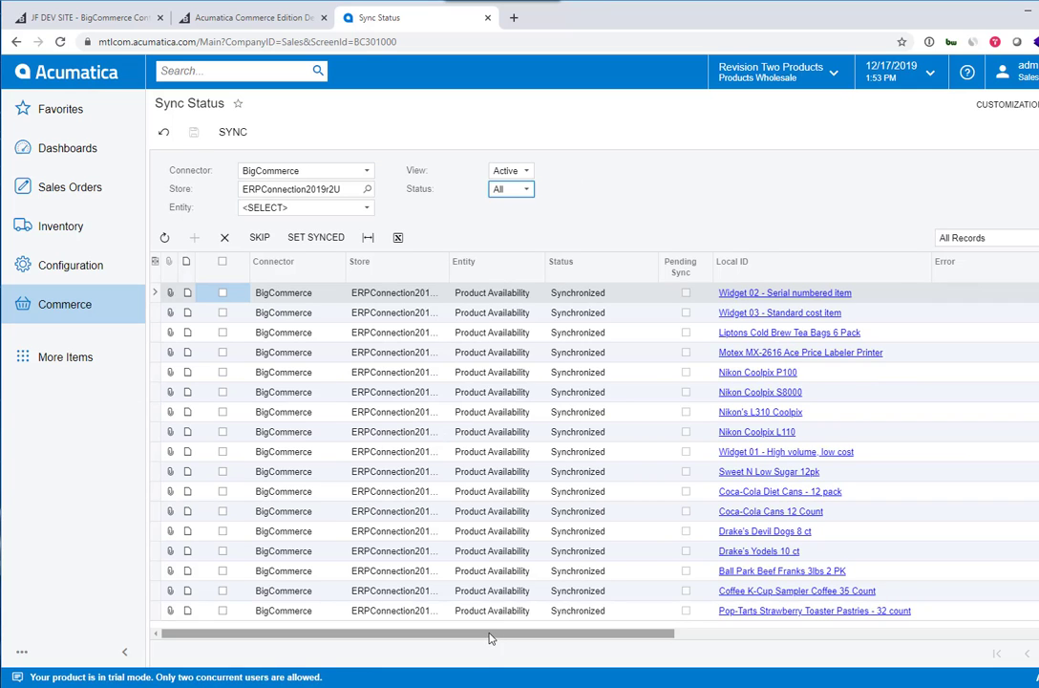
drag(487, 633, 433, 630)
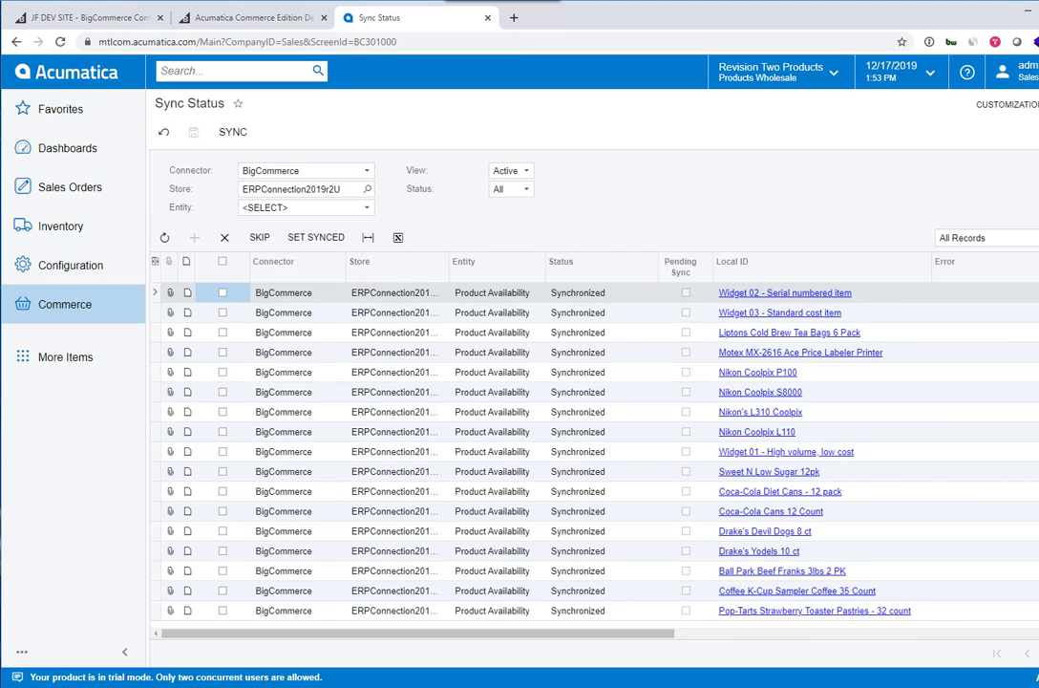
click(1035, 653)
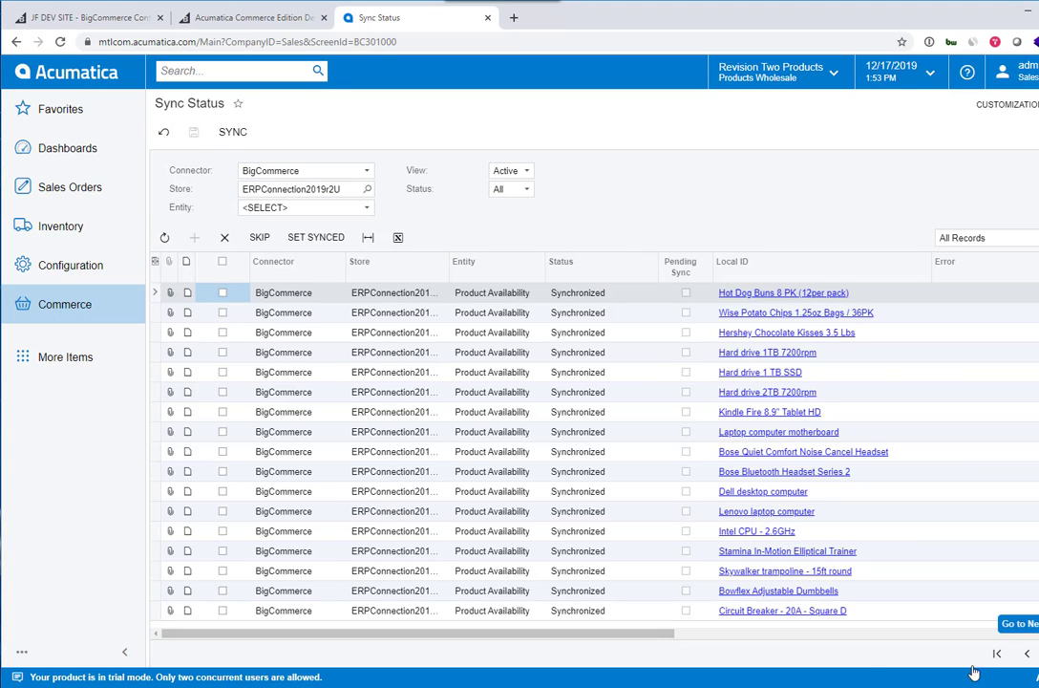
click(1037, 653)
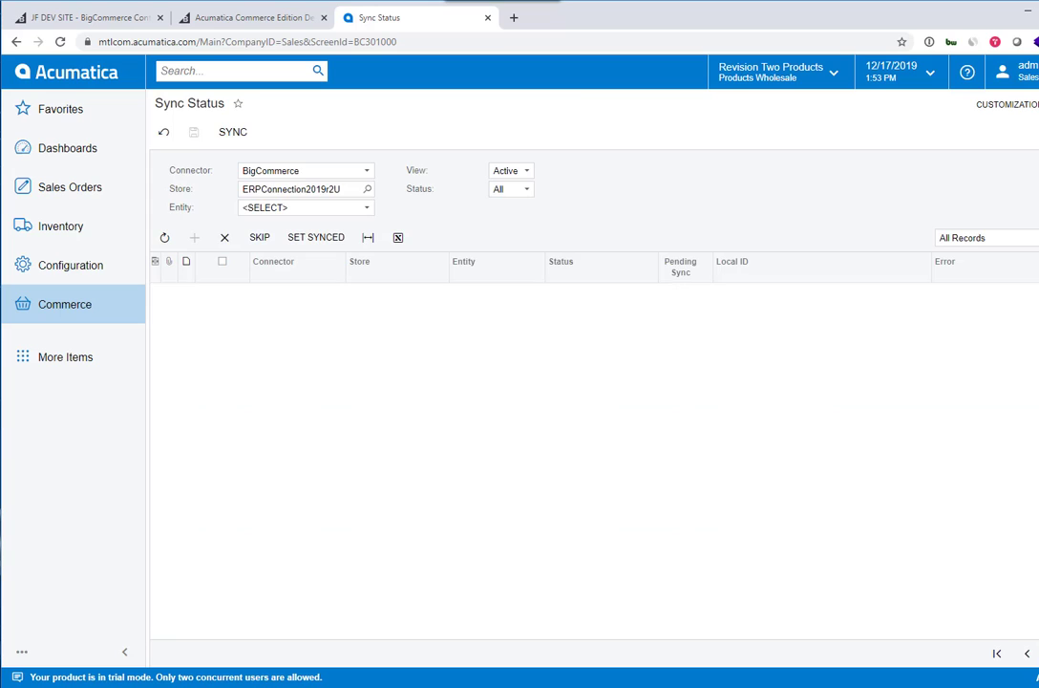
click(1037, 653)
click(1037, 653)
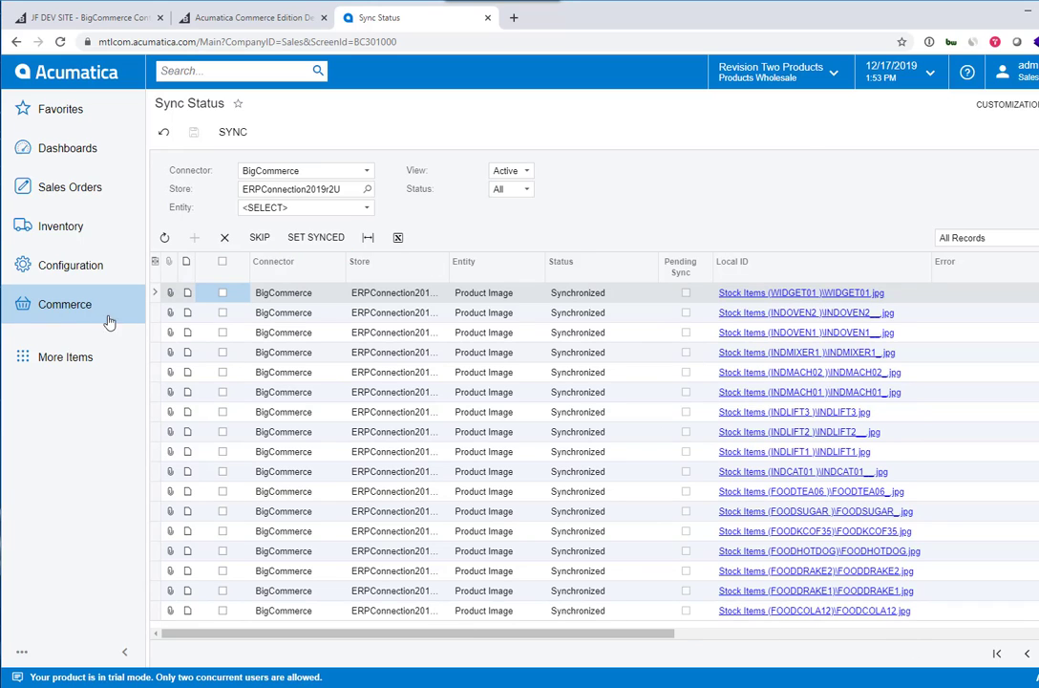
Reload the Sync Status inquiry and check its failed and pending records for the Stock Item and Sales Order entities
click(76, 309)
click(636, 171)
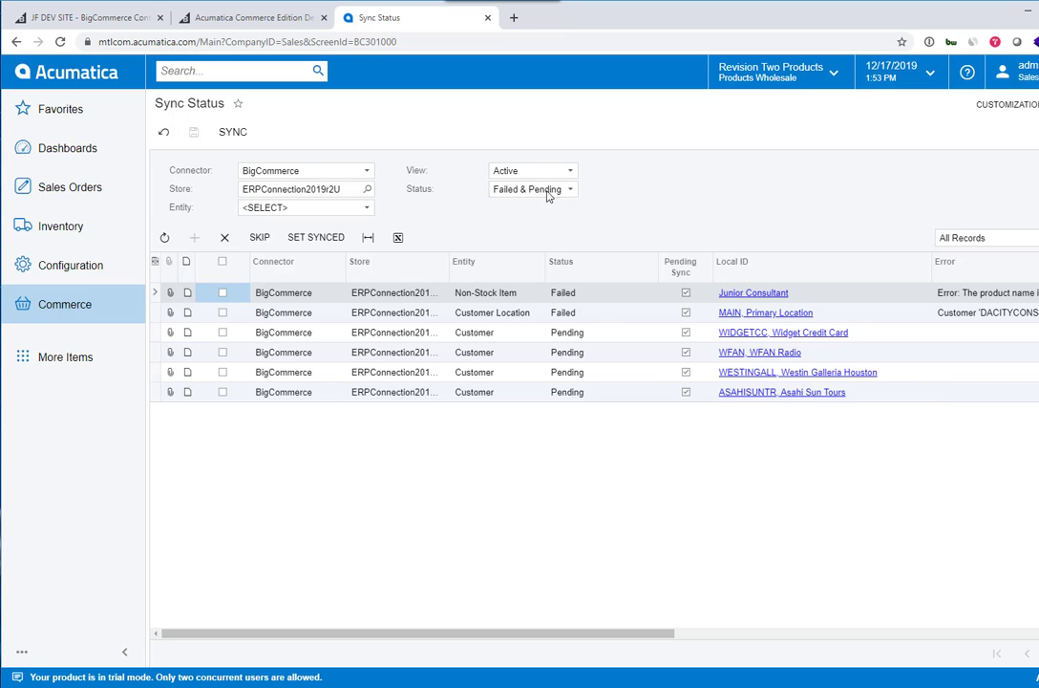
click(365, 210)
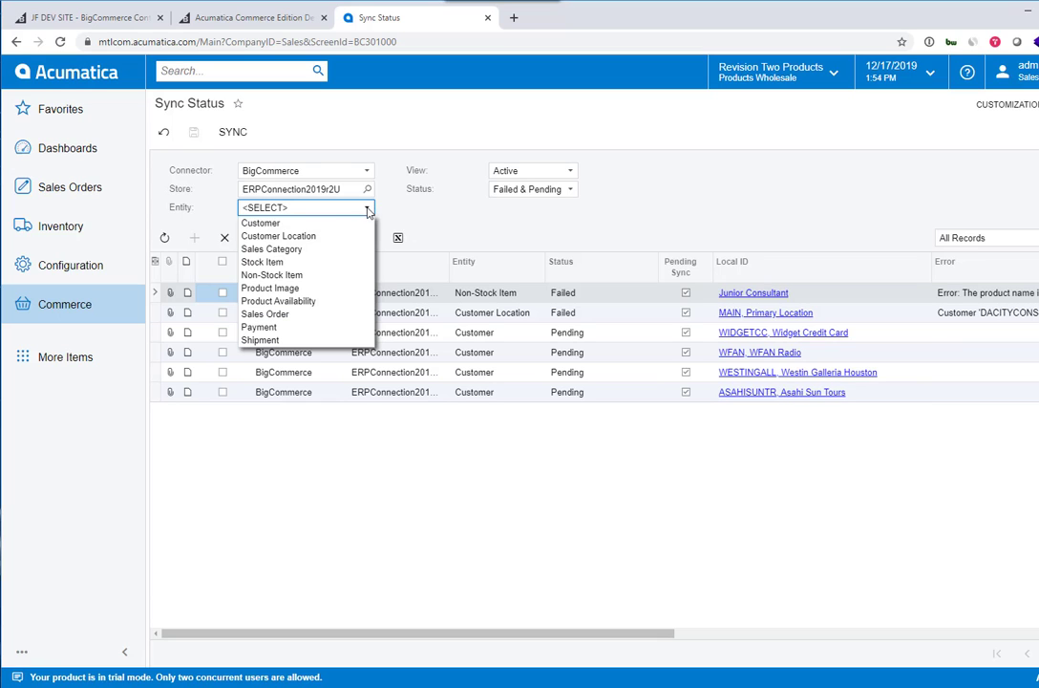
click(326, 263)
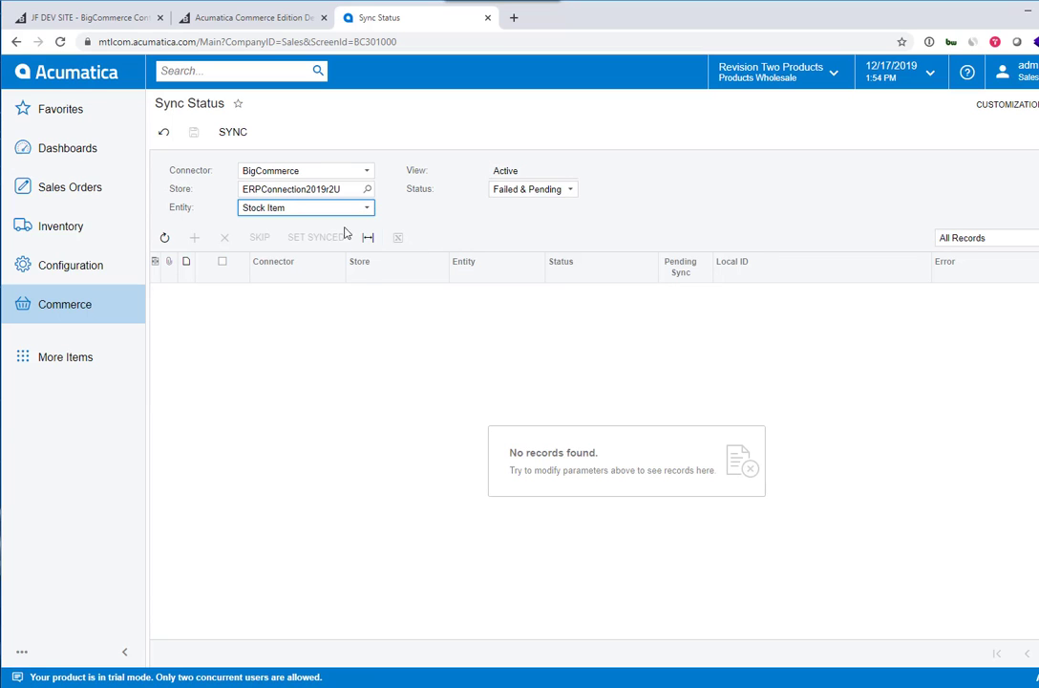
click(367, 209)
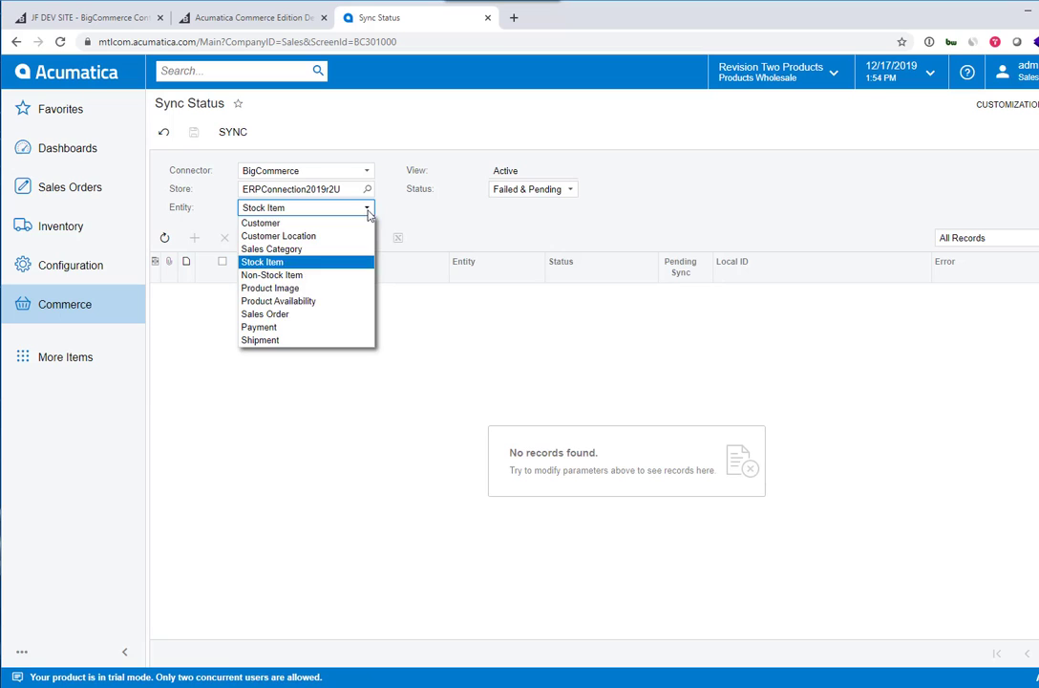
click(346, 315)
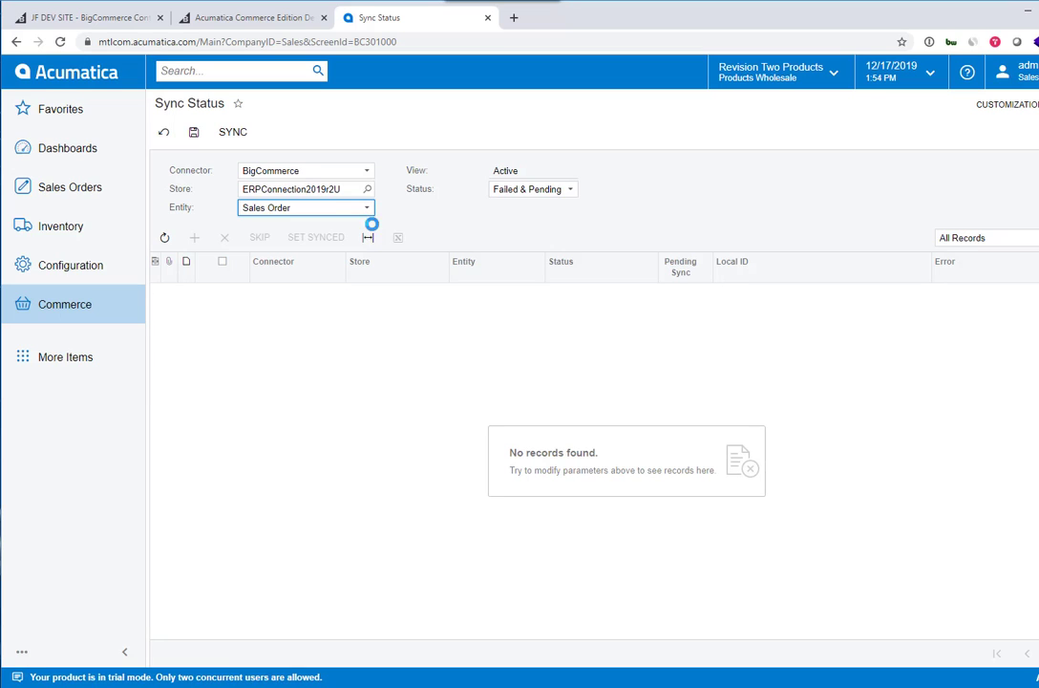
Set the Sync Status filter to All and review the records of the Sales Order and Customer entities
click(571, 188)
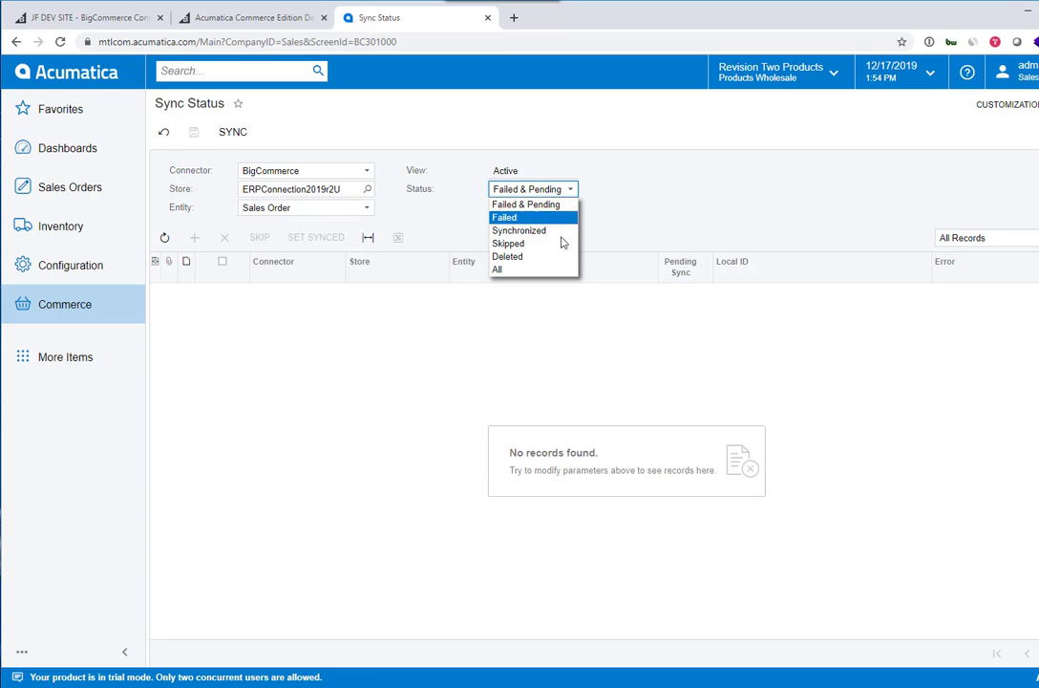
click(557, 271)
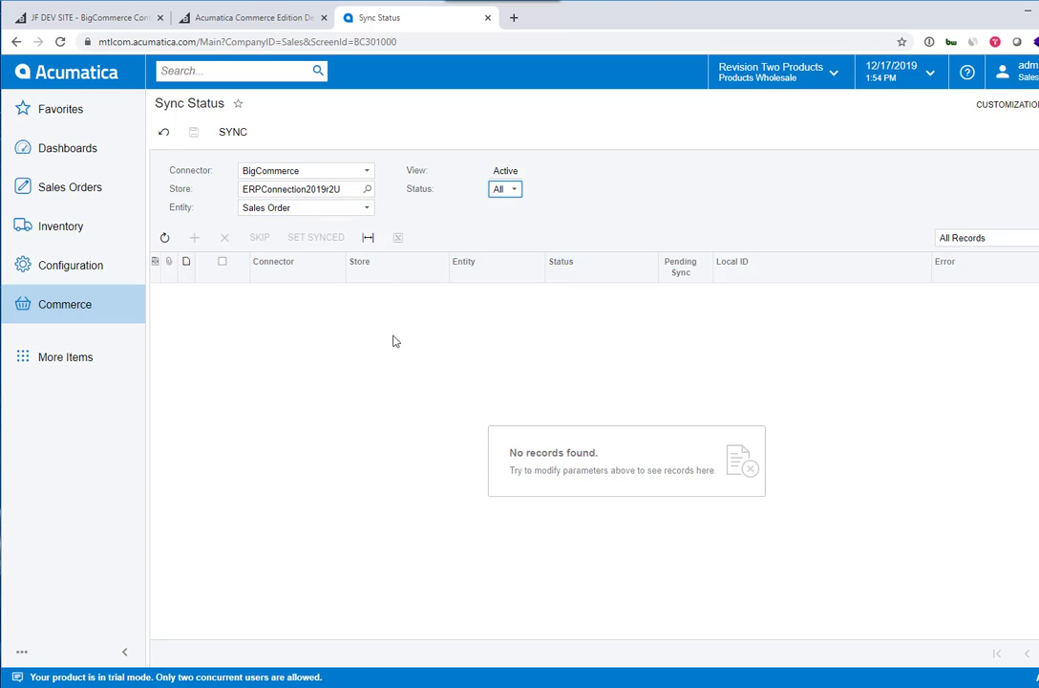
click(365, 210)
click(348, 222)
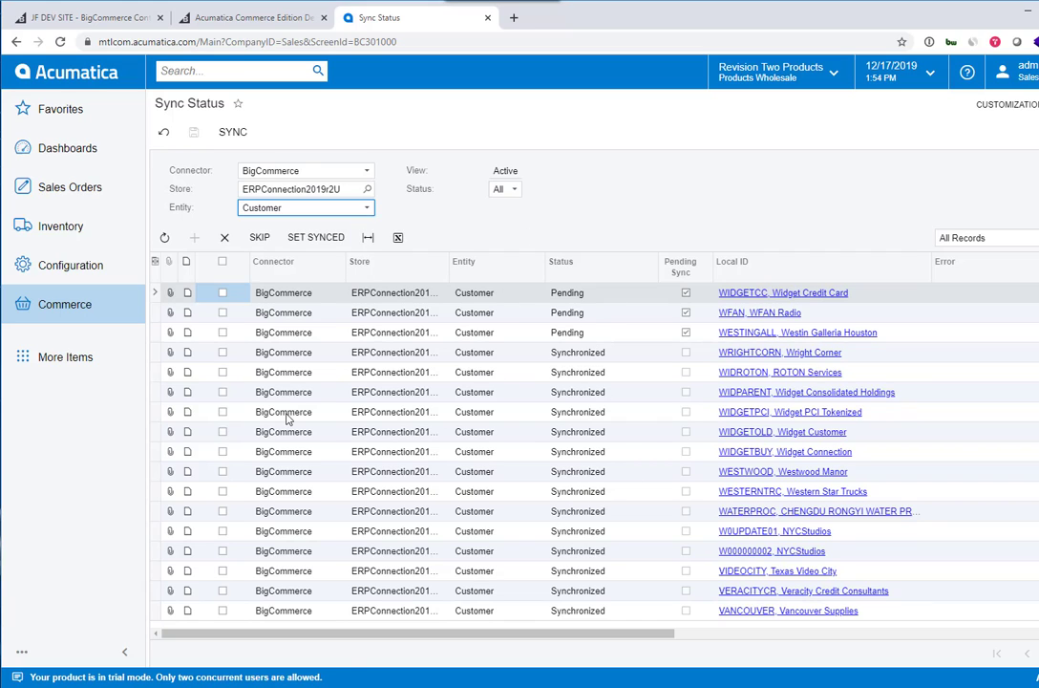
Review the COUNTRIES substitute list, including its GB mapping, and examine which other substitute lists are available
click(71, 303)
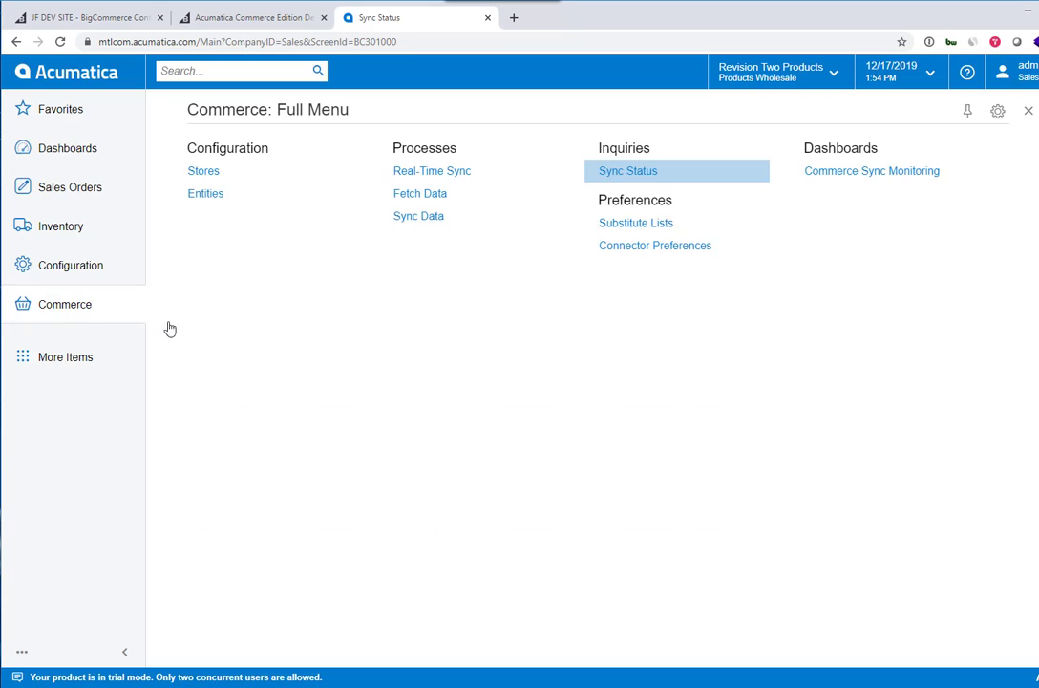
click(663, 226)
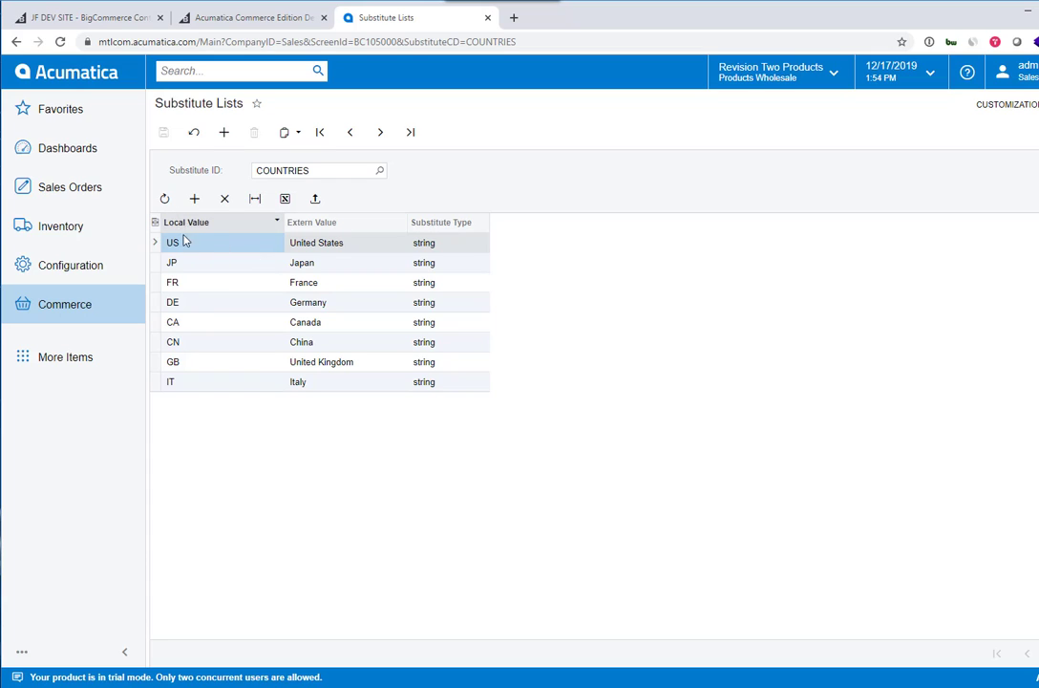
click(185, 361)
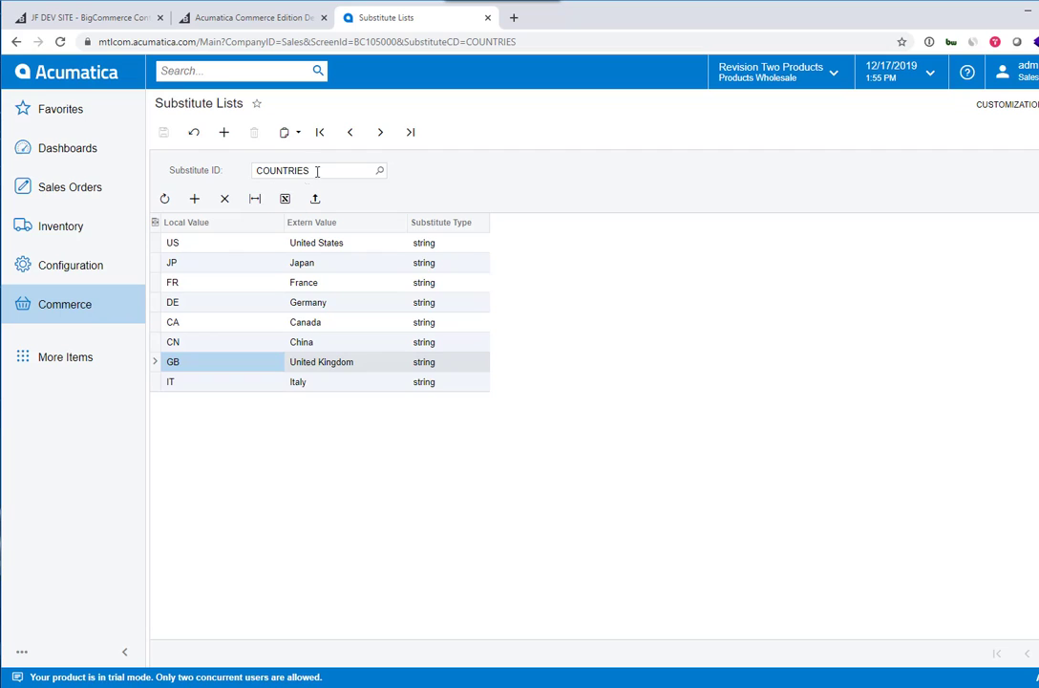
click(379, 170)
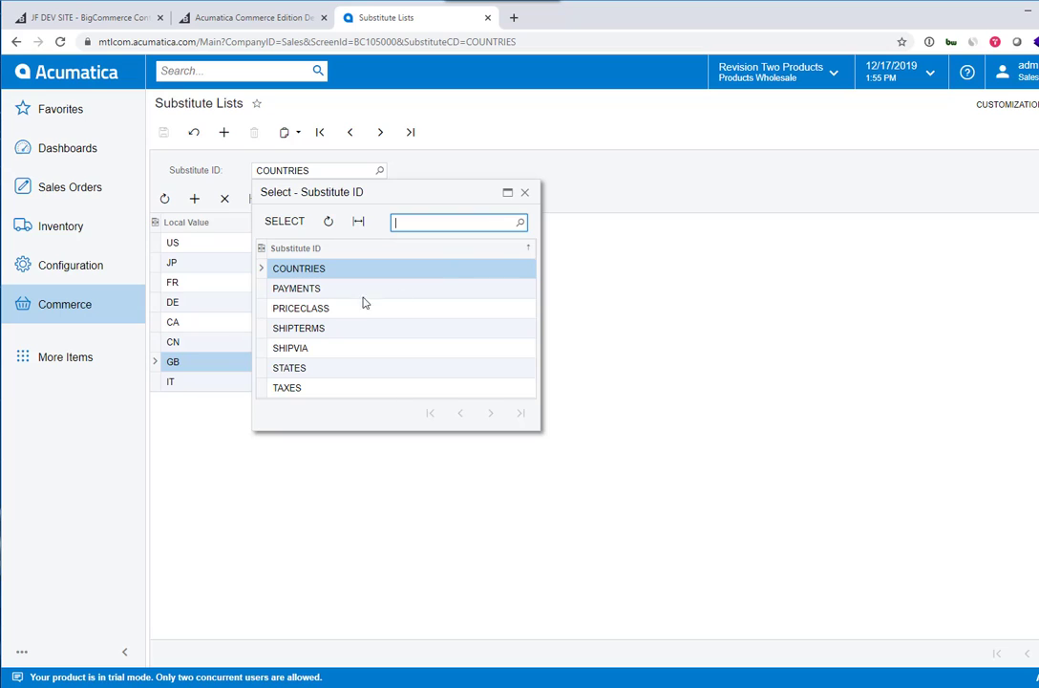
click(524, 192)
Visit Connector Preferences and examine the store's Commerce Sync Monitoring dashboard, including its failed and skipped records
click(94, 307)
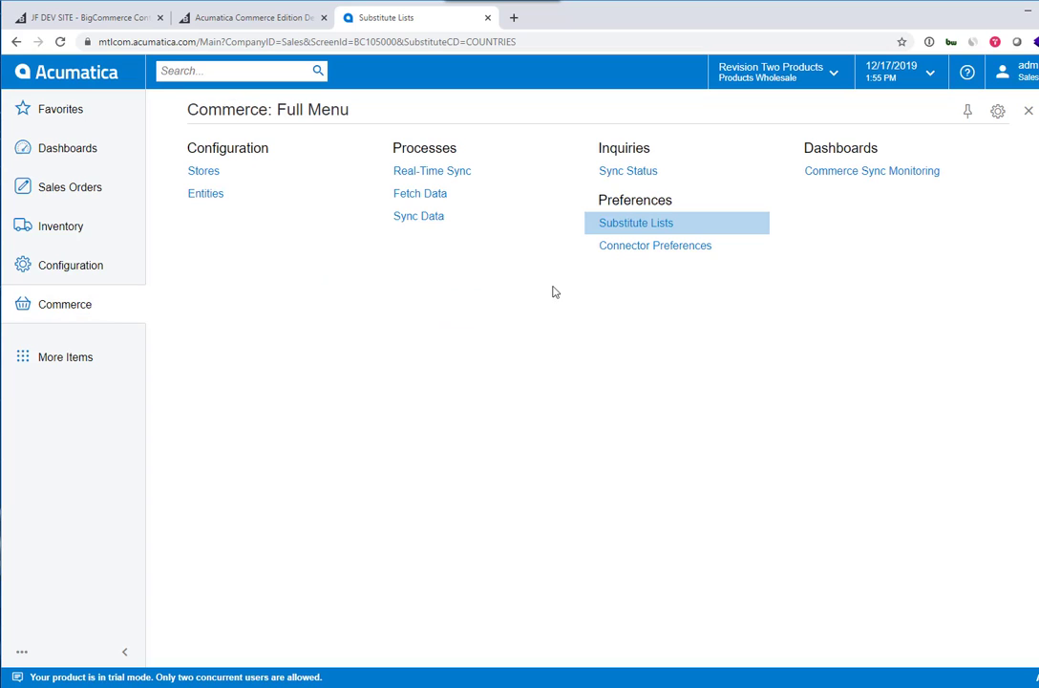
click(613, 251)
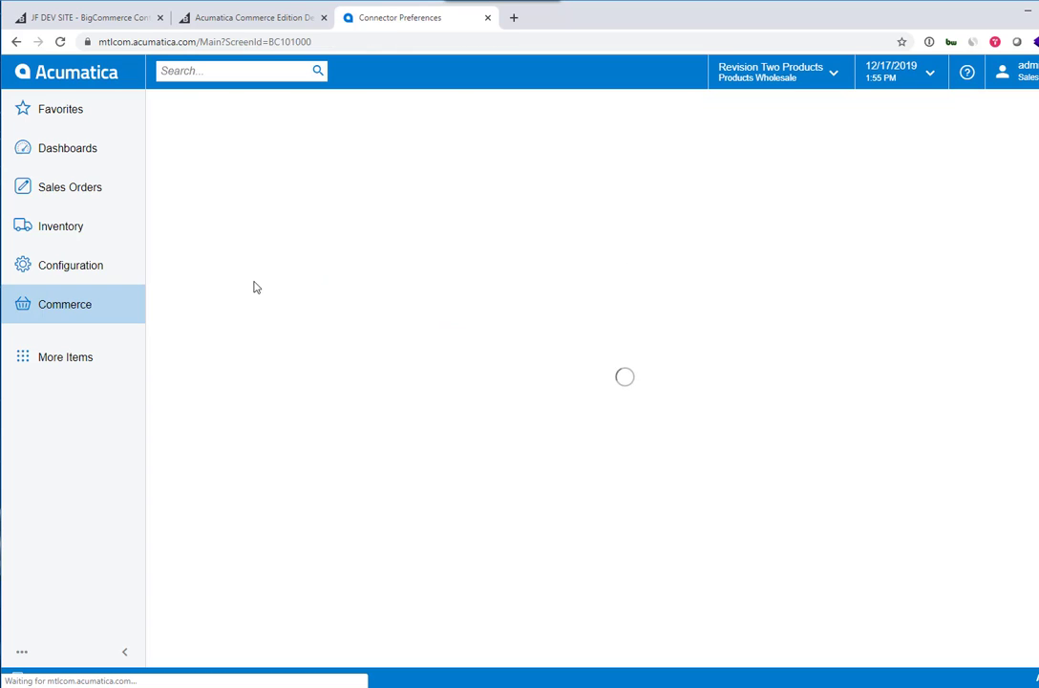
click(70, 314)
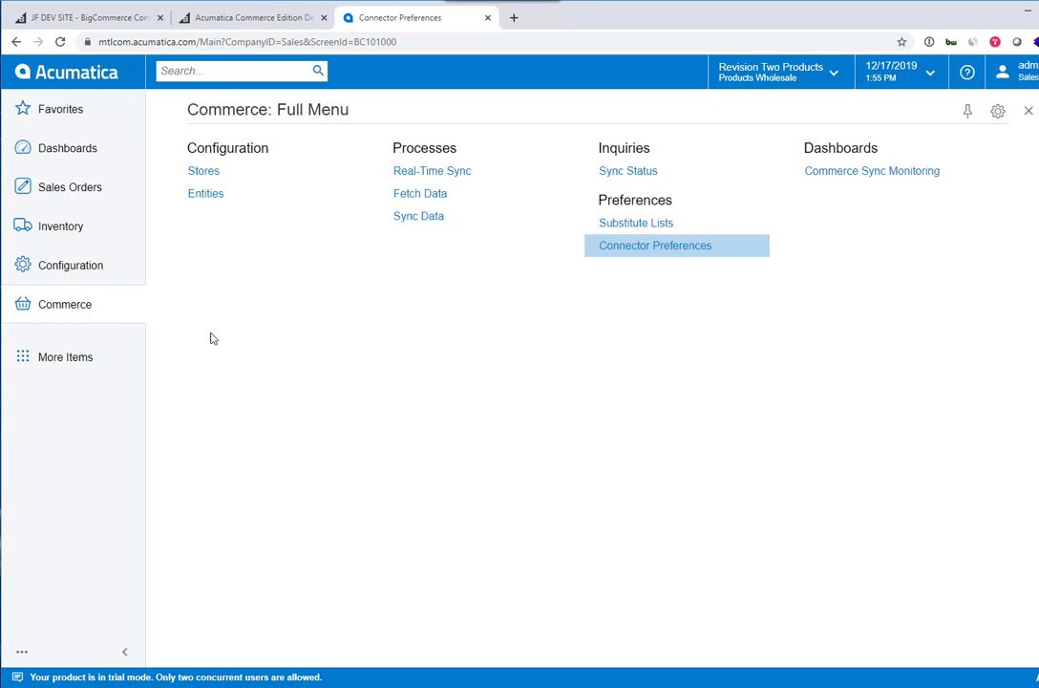
click(841, 176)
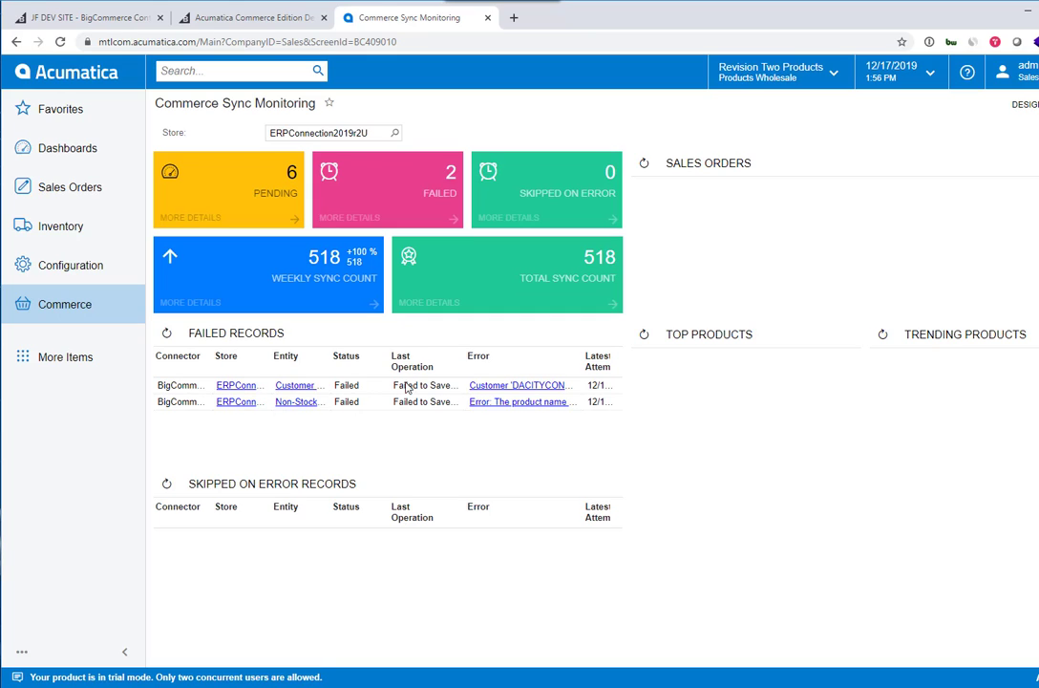
click(93, 321)
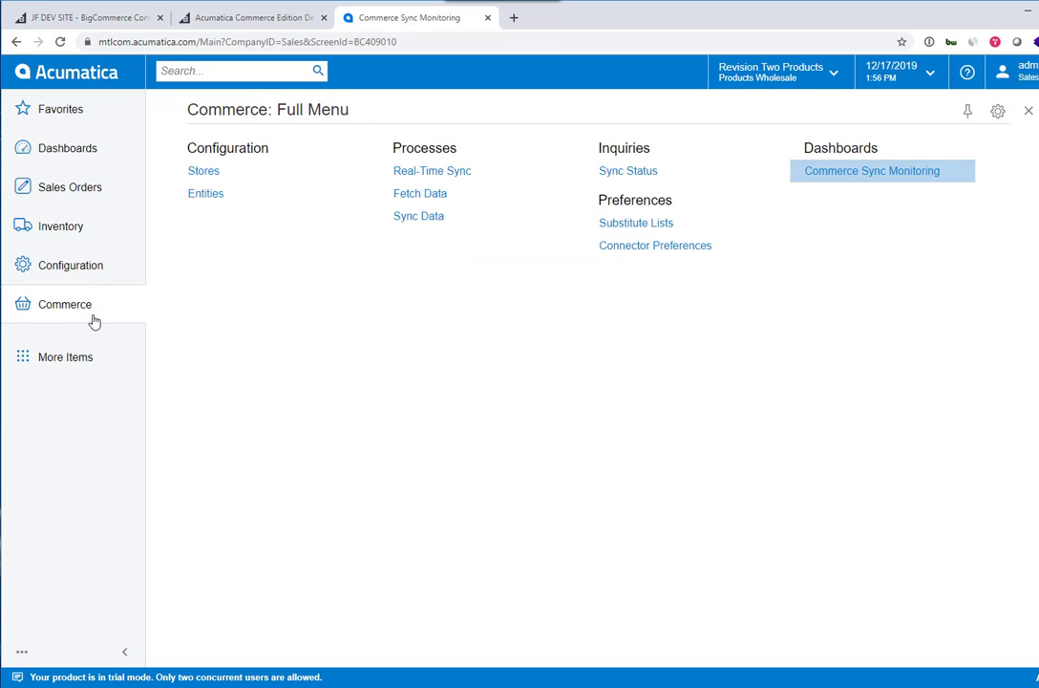